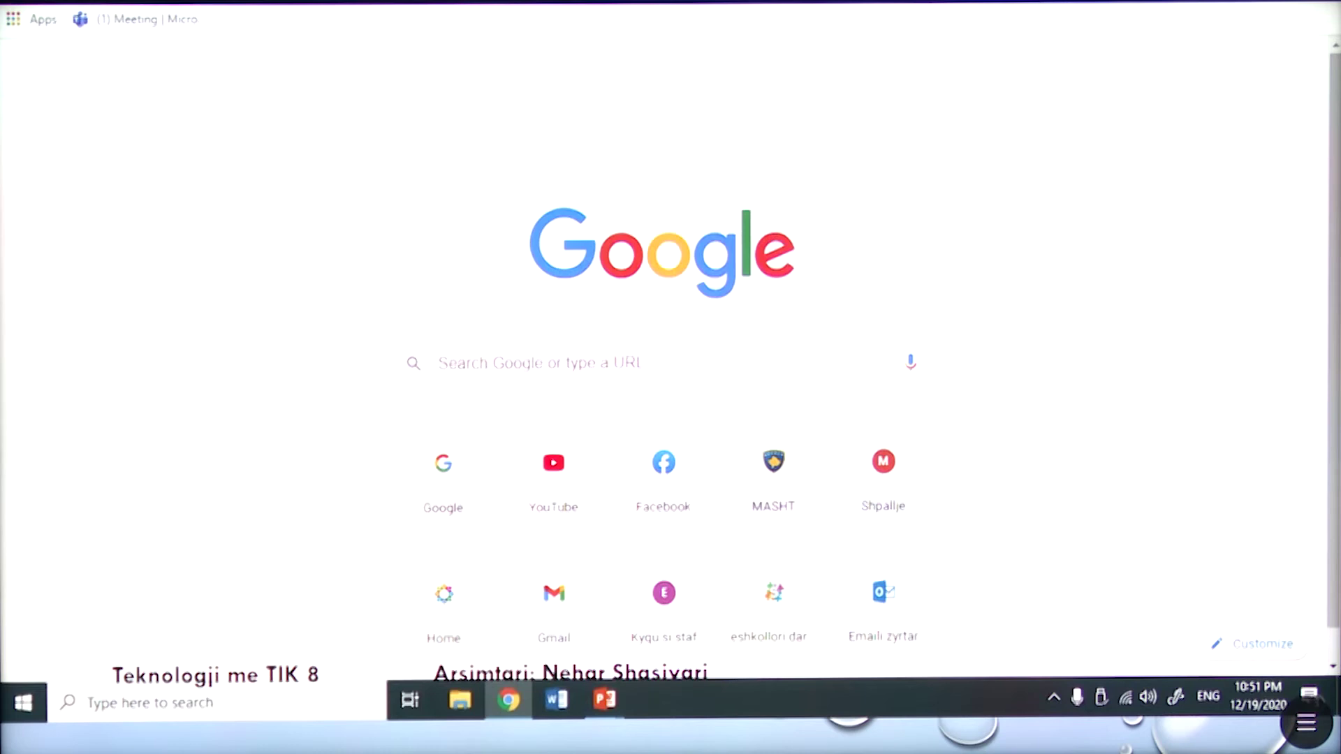
# Step: Go to pixlr.com and launch the Pixlr X editor
pyautogui.write('pixlr.com')
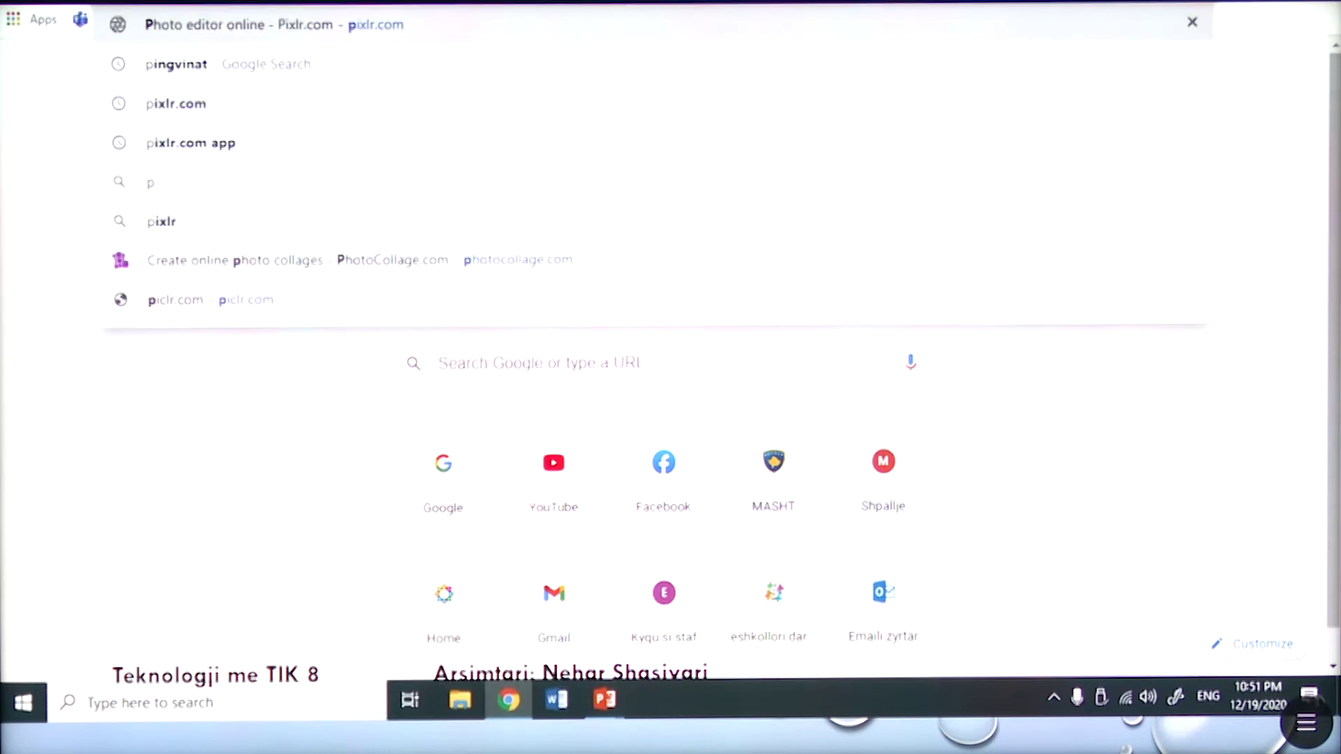
pyautogui.press('Return')
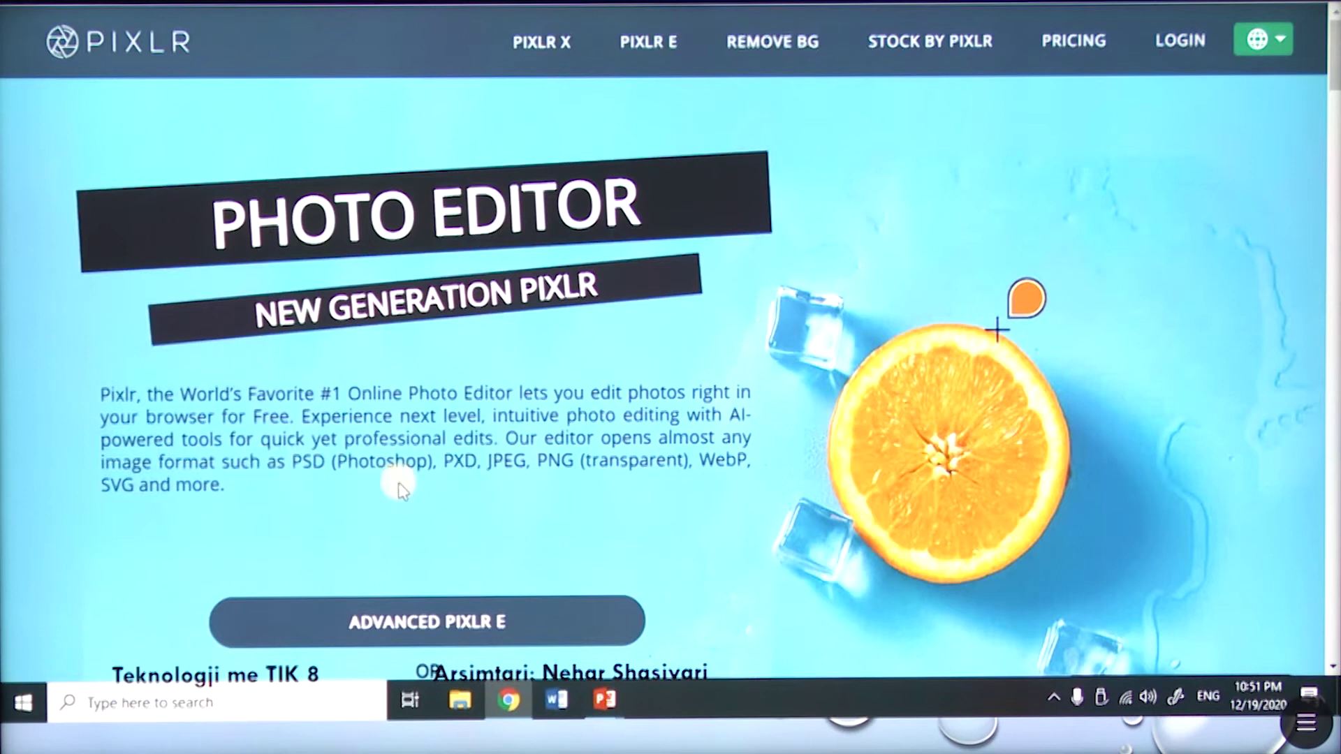
pyautogui.click(528, 44)
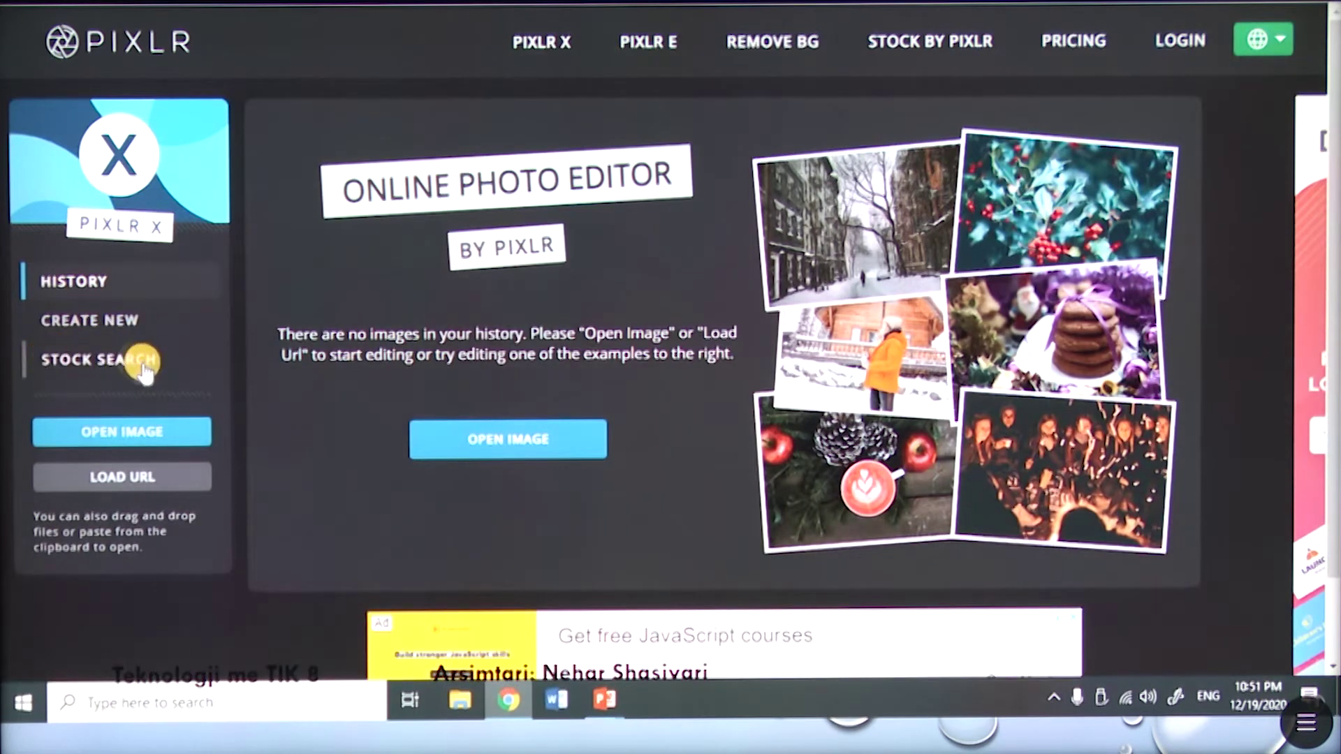
# Step: Open the panda image from the "Foto për ekspozite" folder in Pictures for editing
pyautogui.click(112, 440)
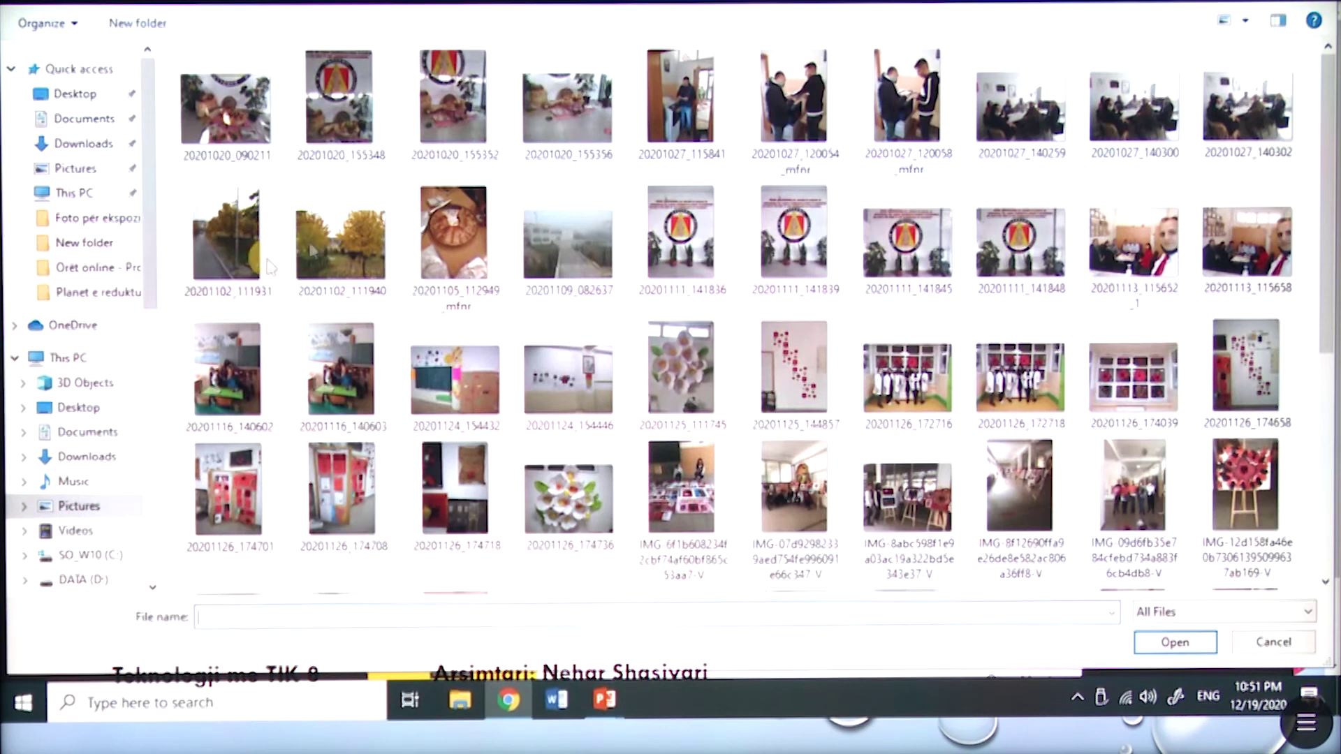
pyautogui.hotkey('alt', 'Up')
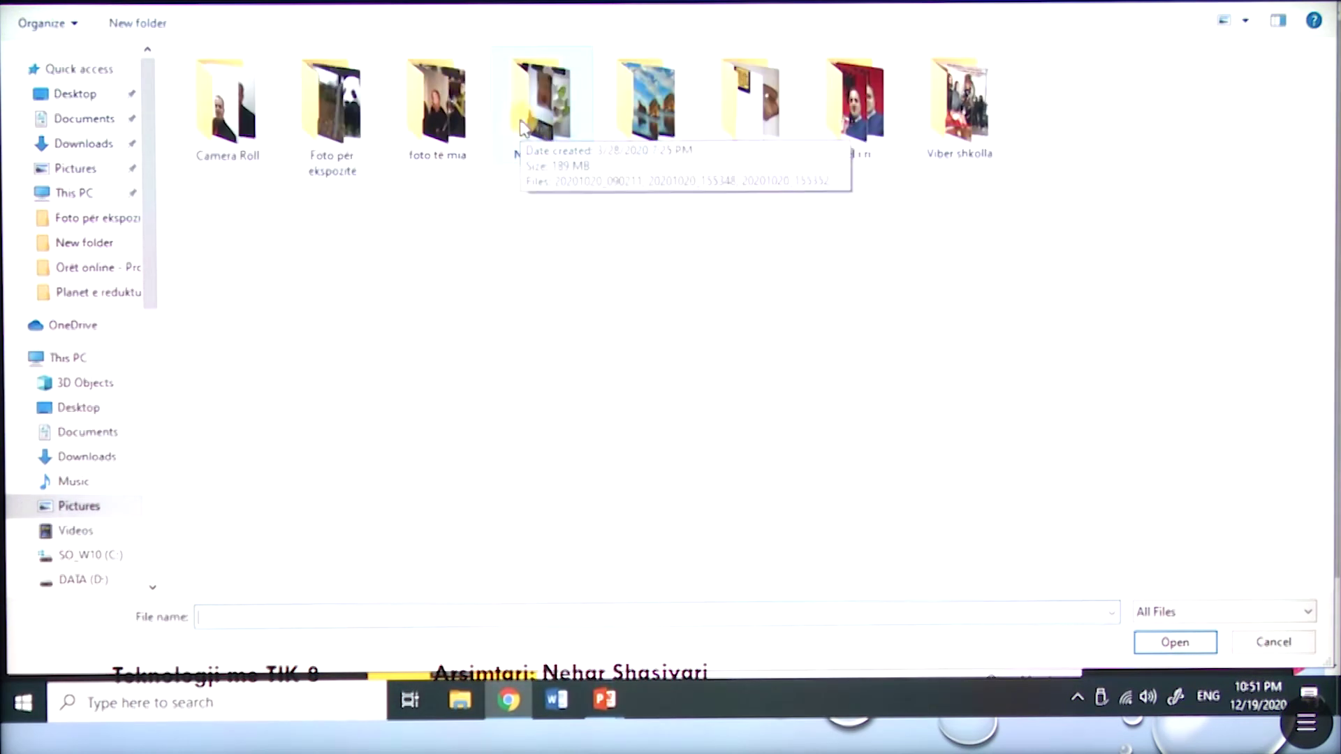
pyautogui.rightClick(319, 109)
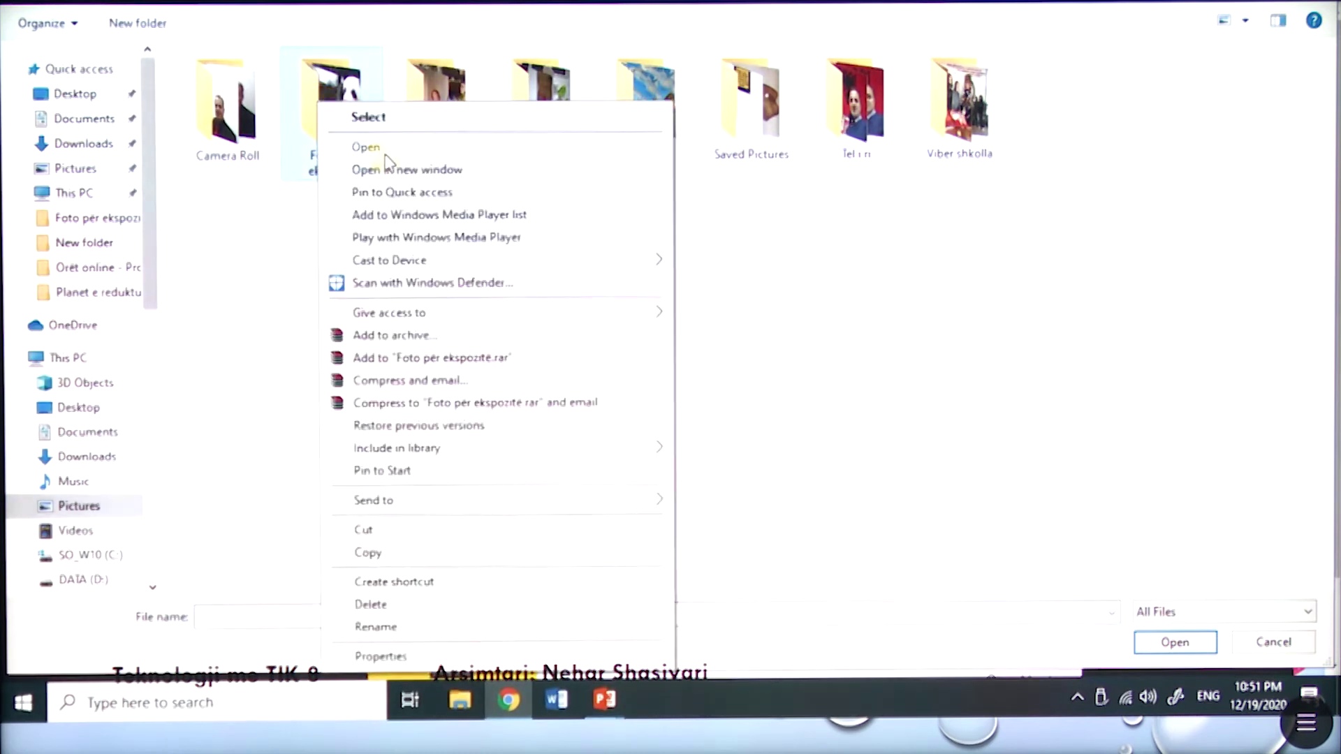
pyautogui.click(385, 150)
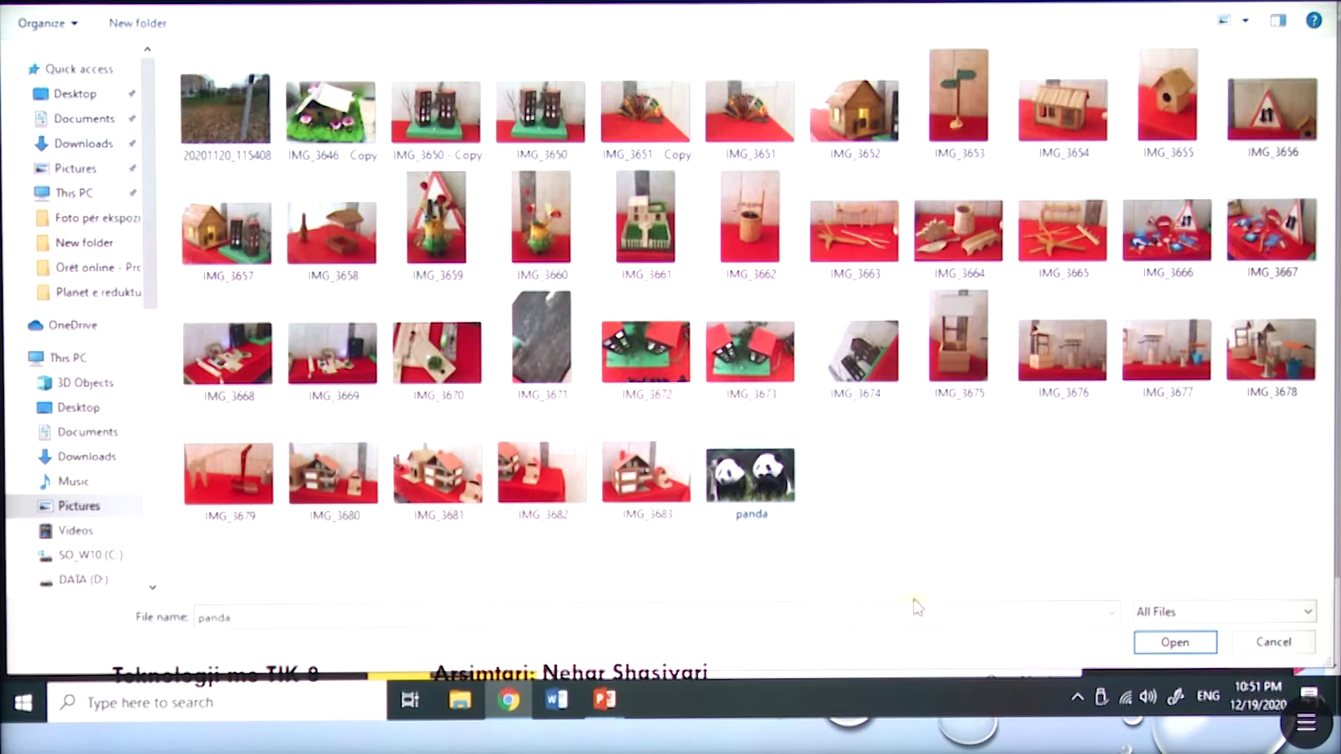
pyautogui.click(1160, 643)
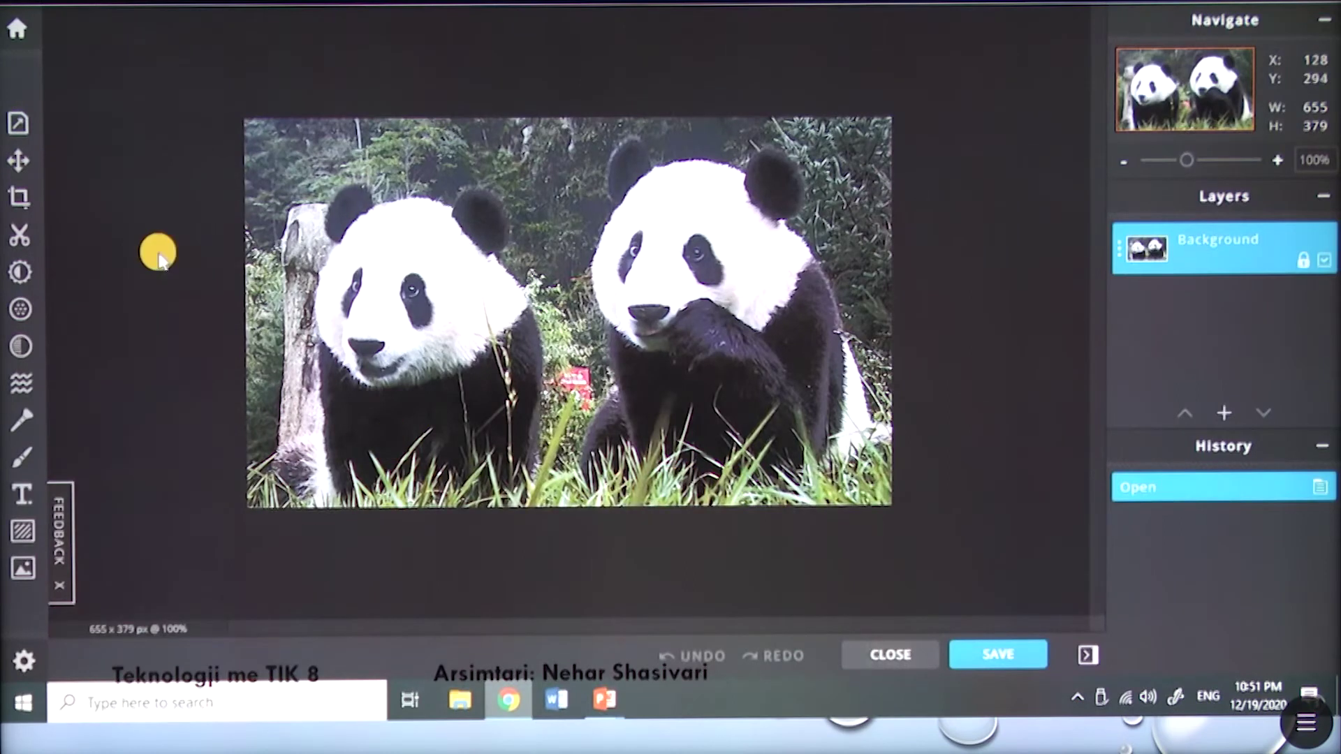
# Step: Crop the panda image slightly at its upper-left corner to 653 × 377 px
pyautogui.click(17, 128)
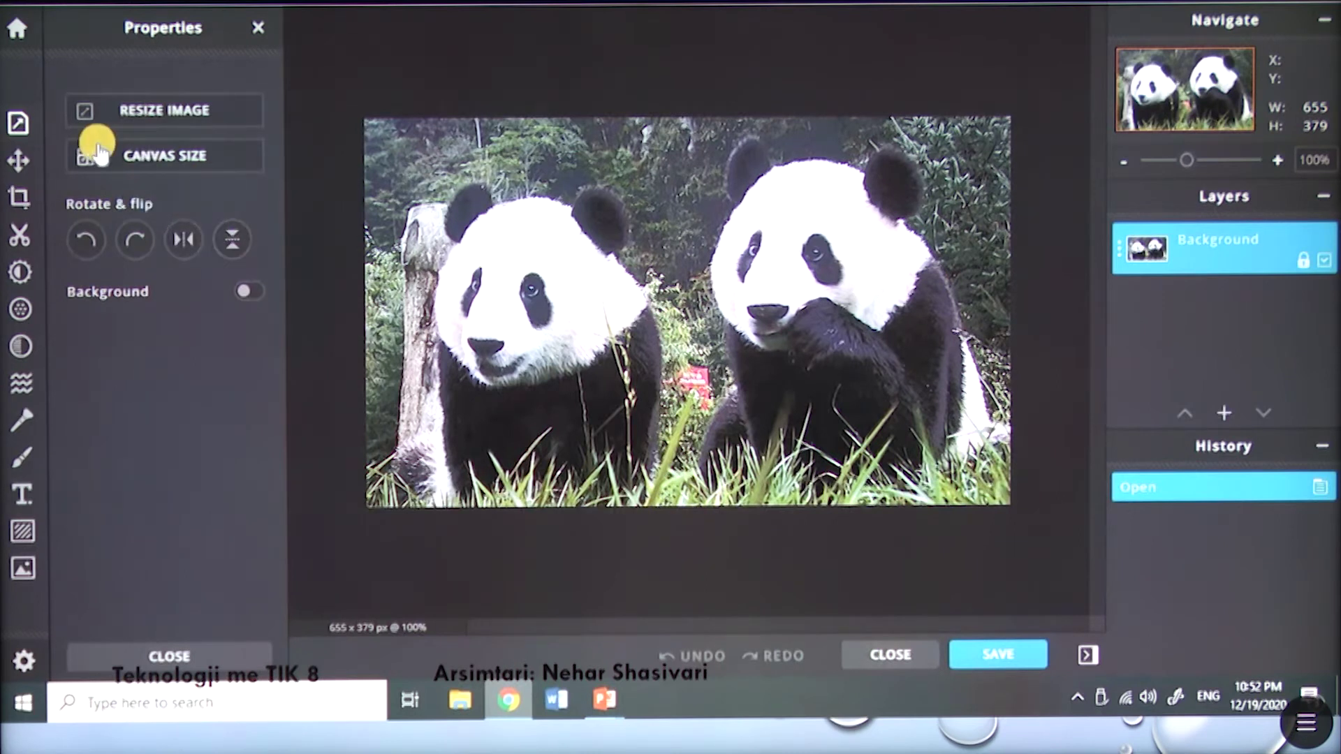
pyautogui.click(21, 162)
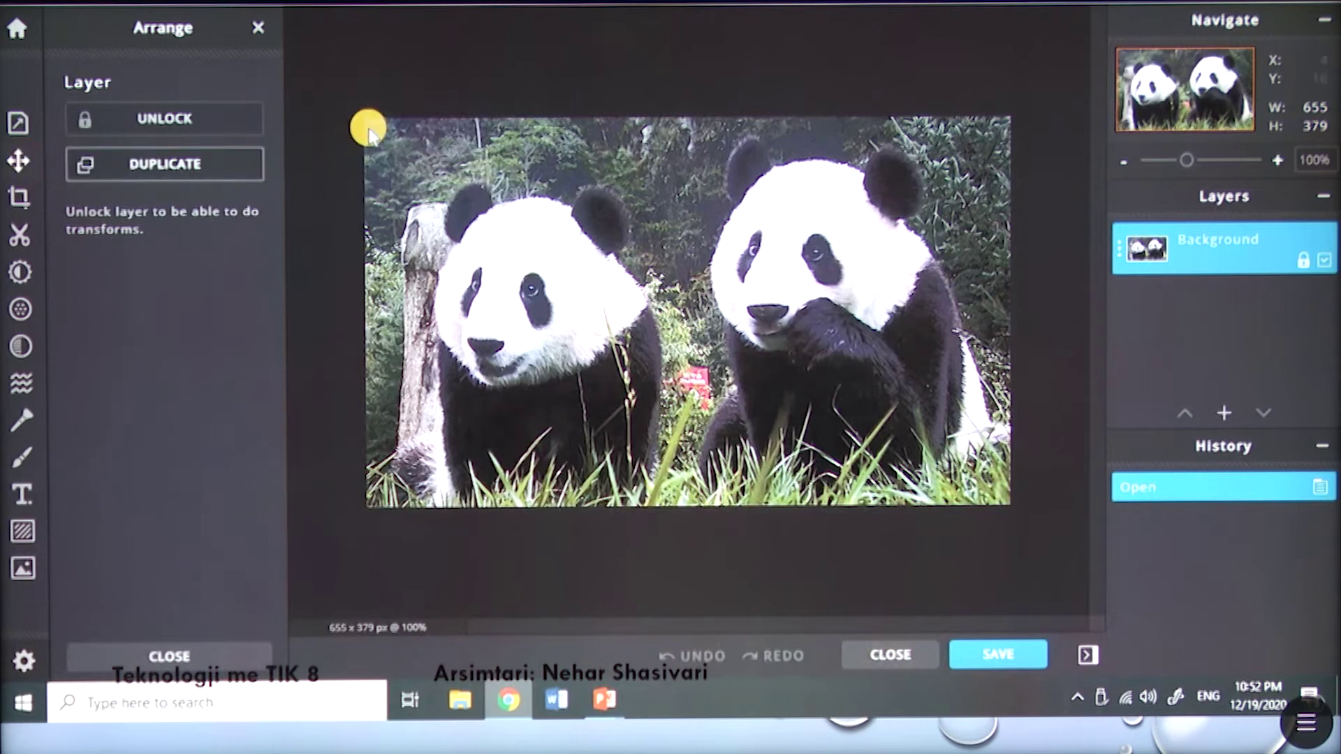
pyautogui.click(19, 200)
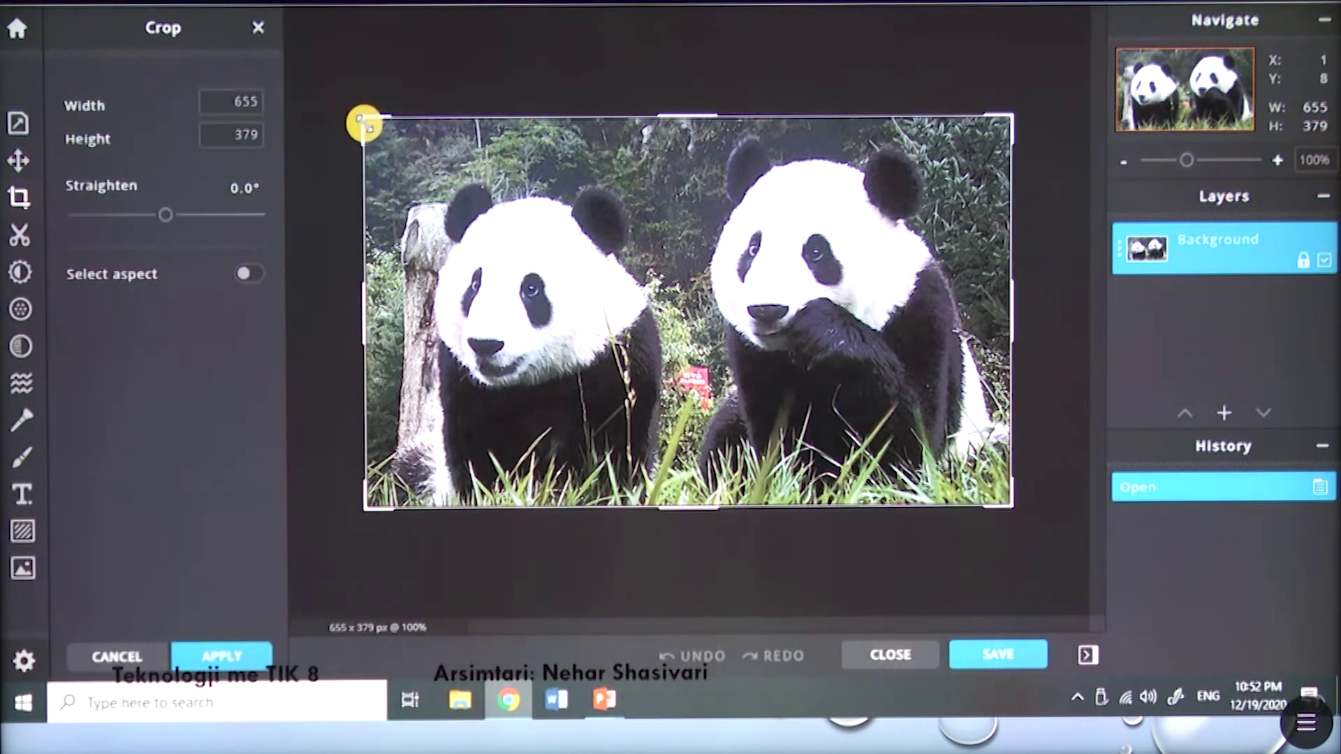
pyautogui.moveTo(369, 130)
pyautogui.mouseDown()
pyautogui.moveTo(479, 211)
pyautogui.moveTo(673, 290)
pyautogui.moveTo(434, 179)
pyautogui.moveTo(364, 125)
pyautogui.mouseUp()
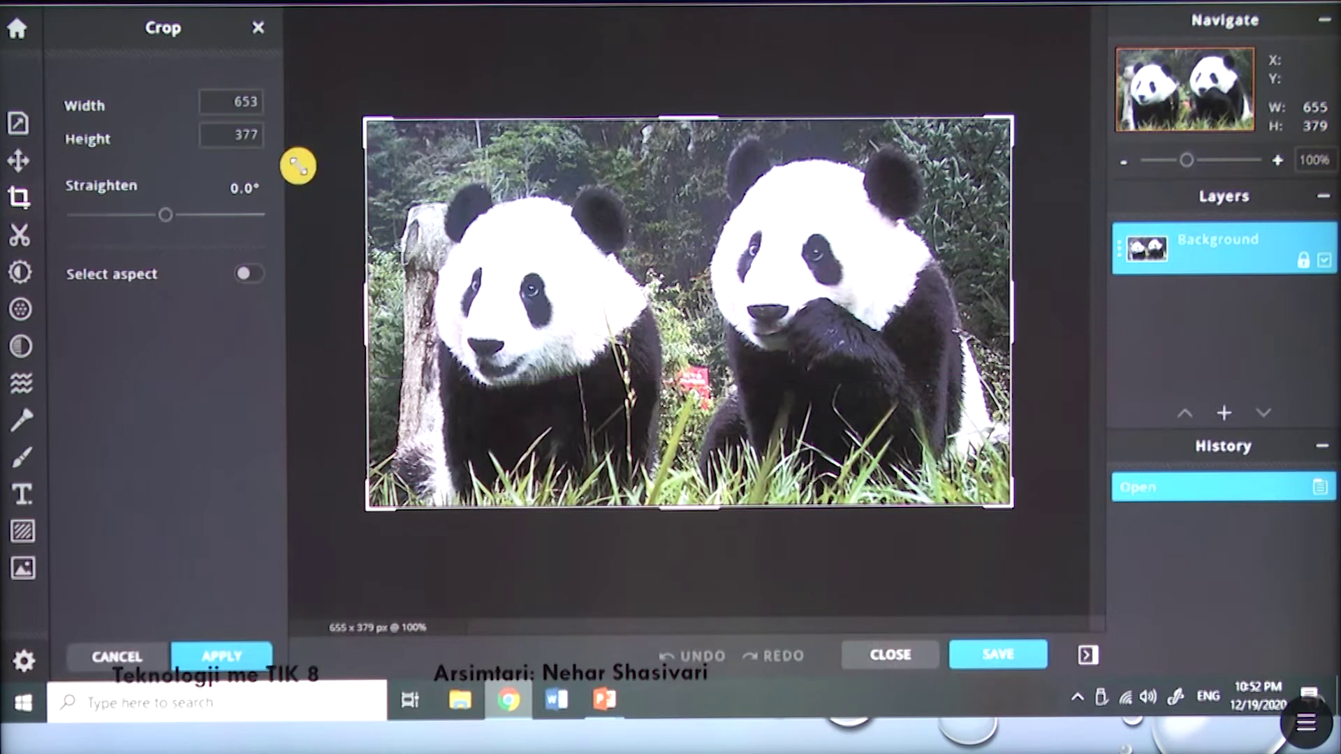
pyautogui.click(21, 238)
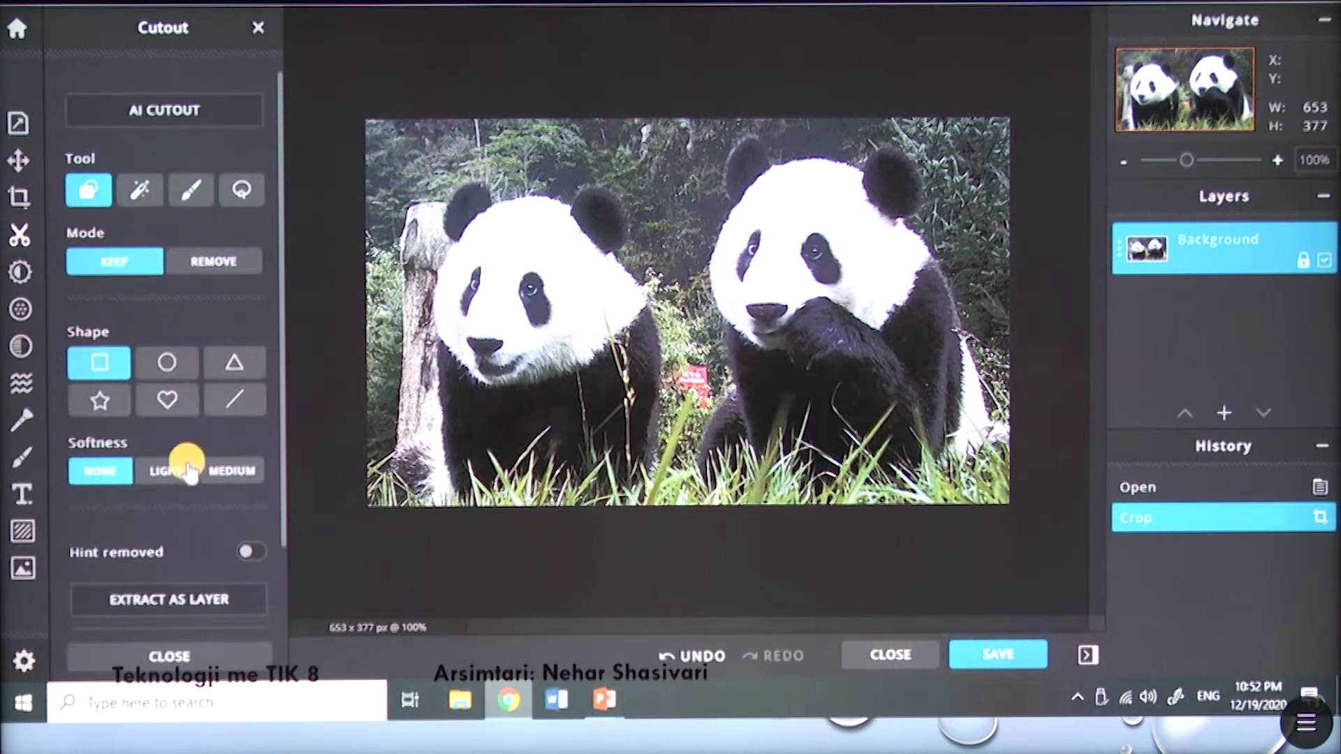
# Step: Adjust the photo's colour by setting Vibrance to -2 and slightly lowering Saturation
pyautogui.click(25, 274)
pyautogui.moveTo(169, 368)
pyautogui.mouseDown()
pyautogui.moveTo(123, 372)
pyautogui.moveTo(230, 374)
pyautogui.moveTo(164, 368)
pyautogui.mouseUp()
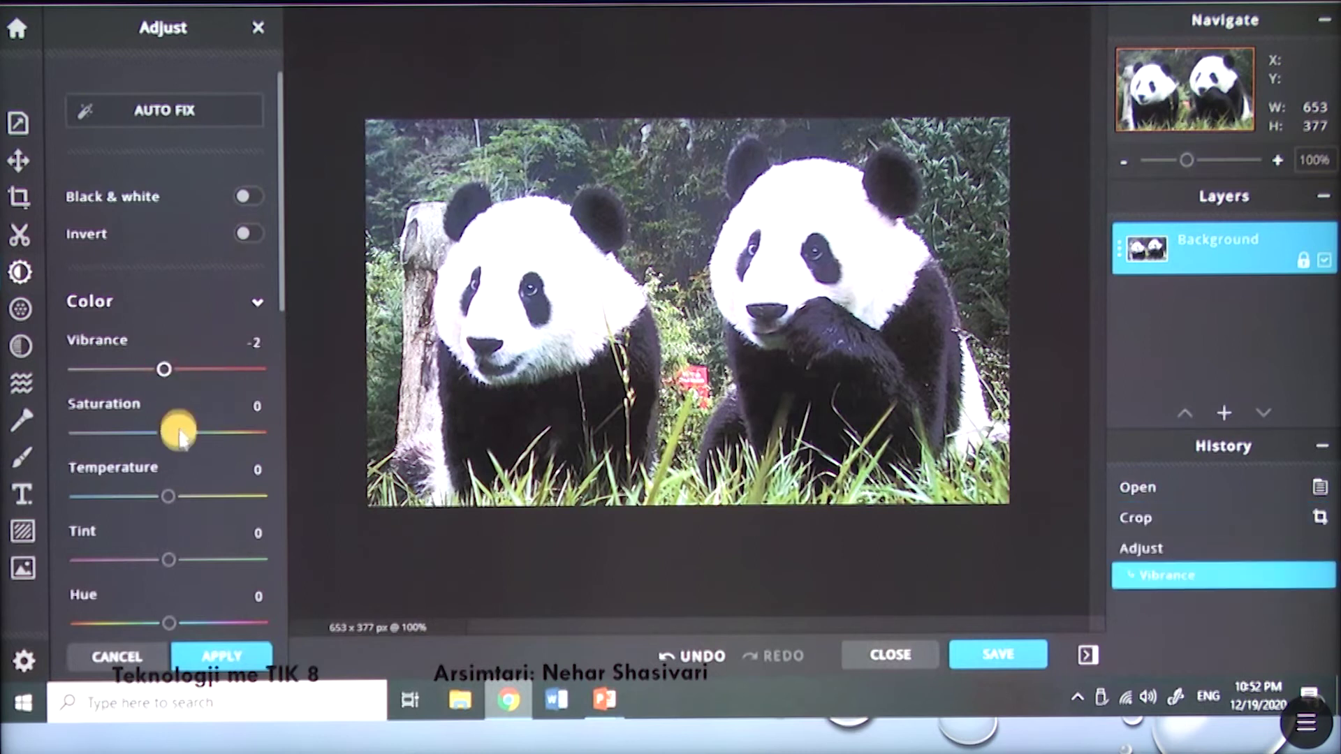
pyautogui.moveTo(167, 440)
pyautogui.mouseDown()
pyautogui.moveTo(215, 439)
pyautogui.moveTo(160, 438)
pyautogui.mouseUp()
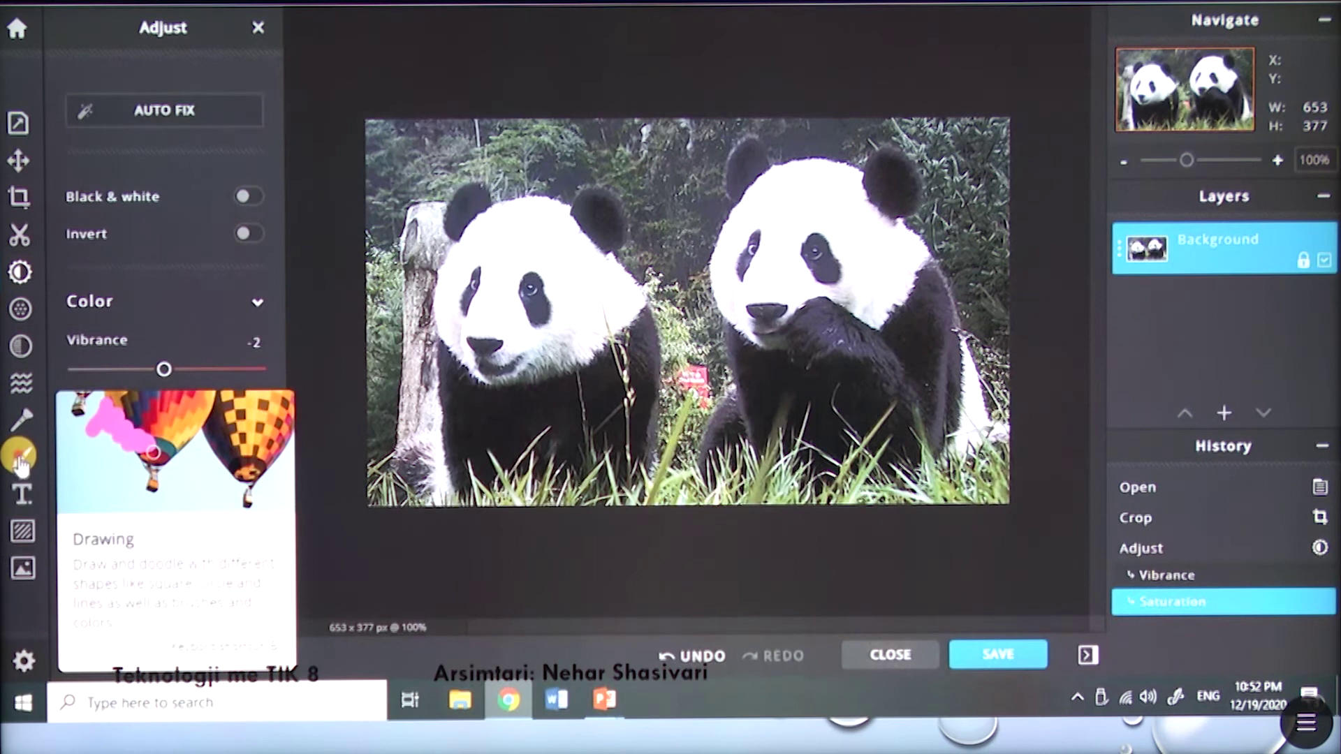
# Step: Erase the left panda and its surroundings with a 108 px eraser at 20% softness, keeping the right panda
pyautogui.click(21, 461)
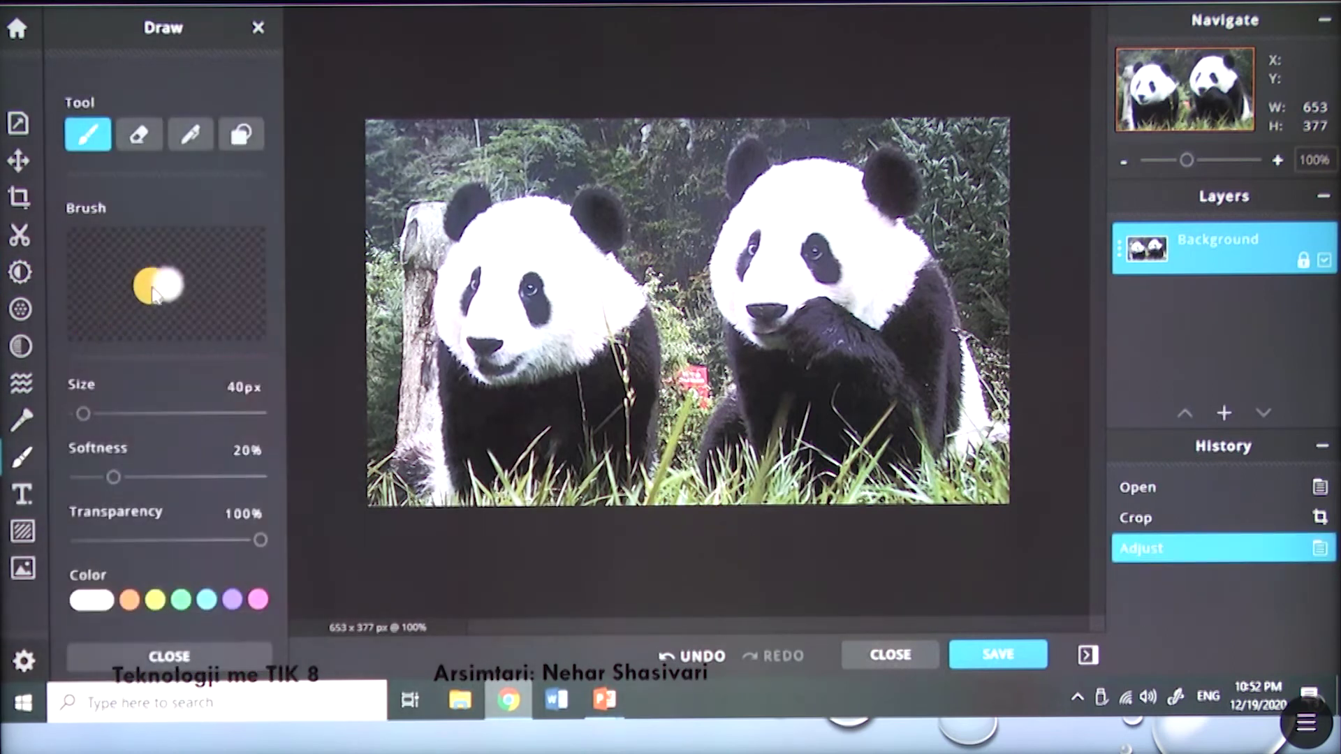
pyautogui.click(140, 139)
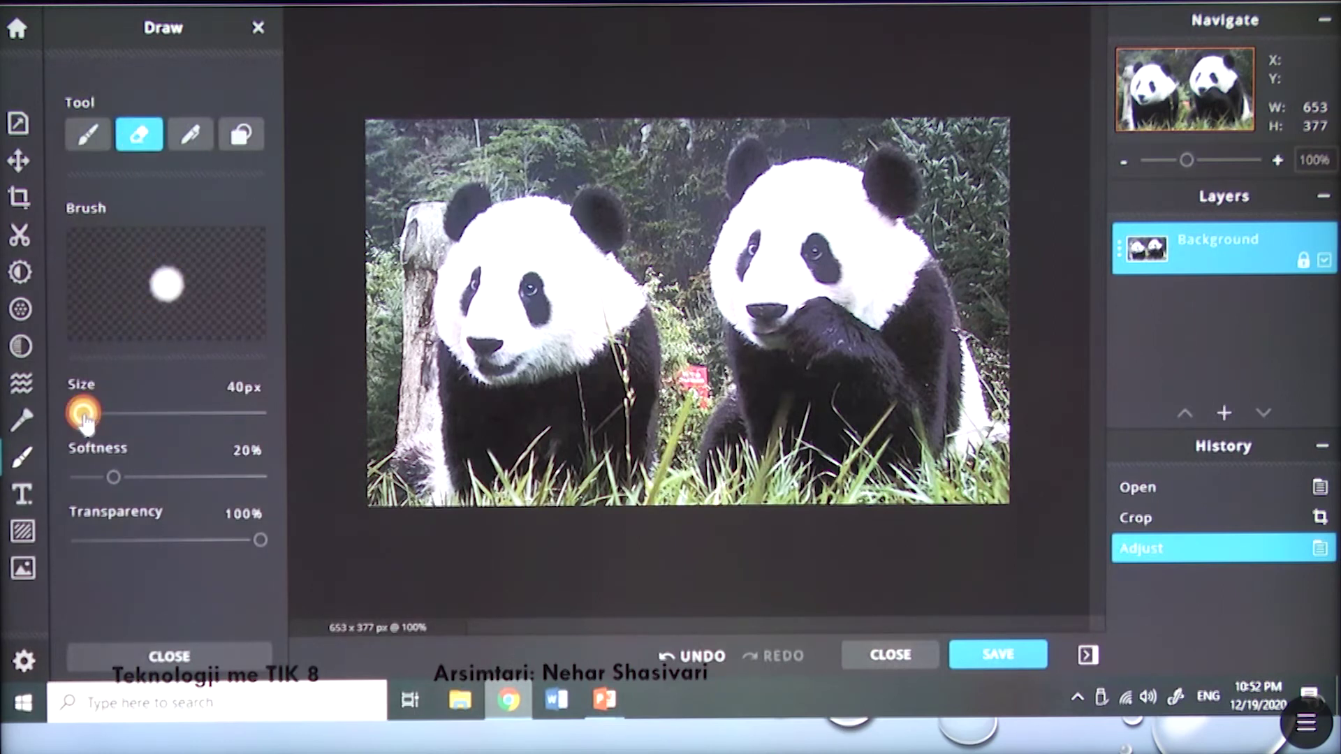
pyautogui.moveTo(124, 419)
pyautogui.mouseDown()
pyautogui.moveTo(136, 419)
pyautogui.moveTo(113, 421)
pyautogui.mouseUp()
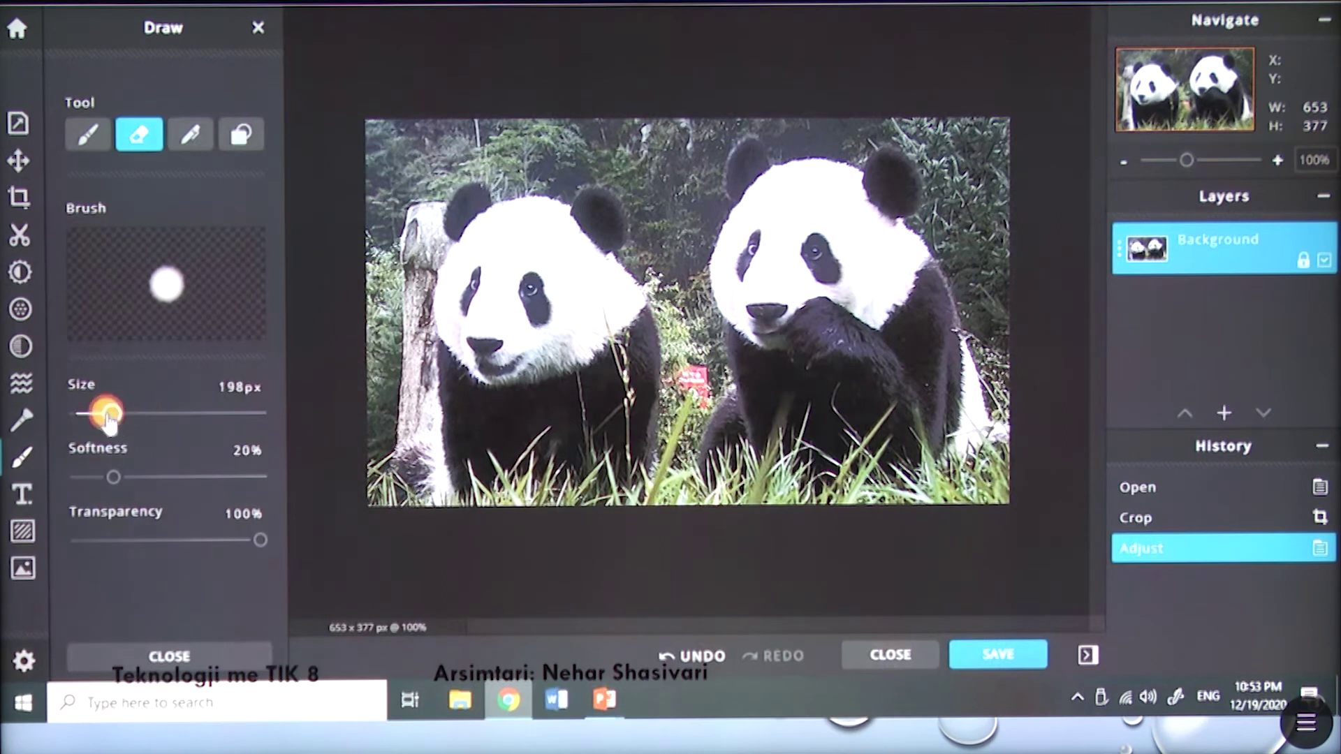
pyautogui.moveTo(580, 216)
pyautogui.mouseDown()
pyautogui.moveTo(595, 296)
pyautogui.moveTo(653, 403)
pyautogui.moveTo(646, 455)
pyautogui.moveTo(388, 465)
pyautogui.moveTo(644, 482)
pyautogui.moveTo(634, 467)
pyautogui.moveTo(484, 450)
pyautogui.moveTo(387, 479)
pyautogui.moveTo(364, 508)
pyautogui.moveTo(369, 142)
pyautogui.moveTo(624, 154)
pyautogui.moveTo(610, 244)
pyautogui.moveTo(655, 352)
pyautogui.moveTo(625, 437)
pyautogui.moveTo(556, 363)
pyautogui.moveTo(473, 373)
pyautogui.moveTo(455, 398)
pyautogui.moveTo(409, 396)
pyautogui.moveTo(433, 221)
pyautogui.moveTo(531, 206)
pyautogui.moveTo(464, 189)
pyautogui.moveTo(572, 418)
pyautogui.moveTo(479, 240)
pyautogui.moveTo(453, 292)
pyautogui.mouseUp()
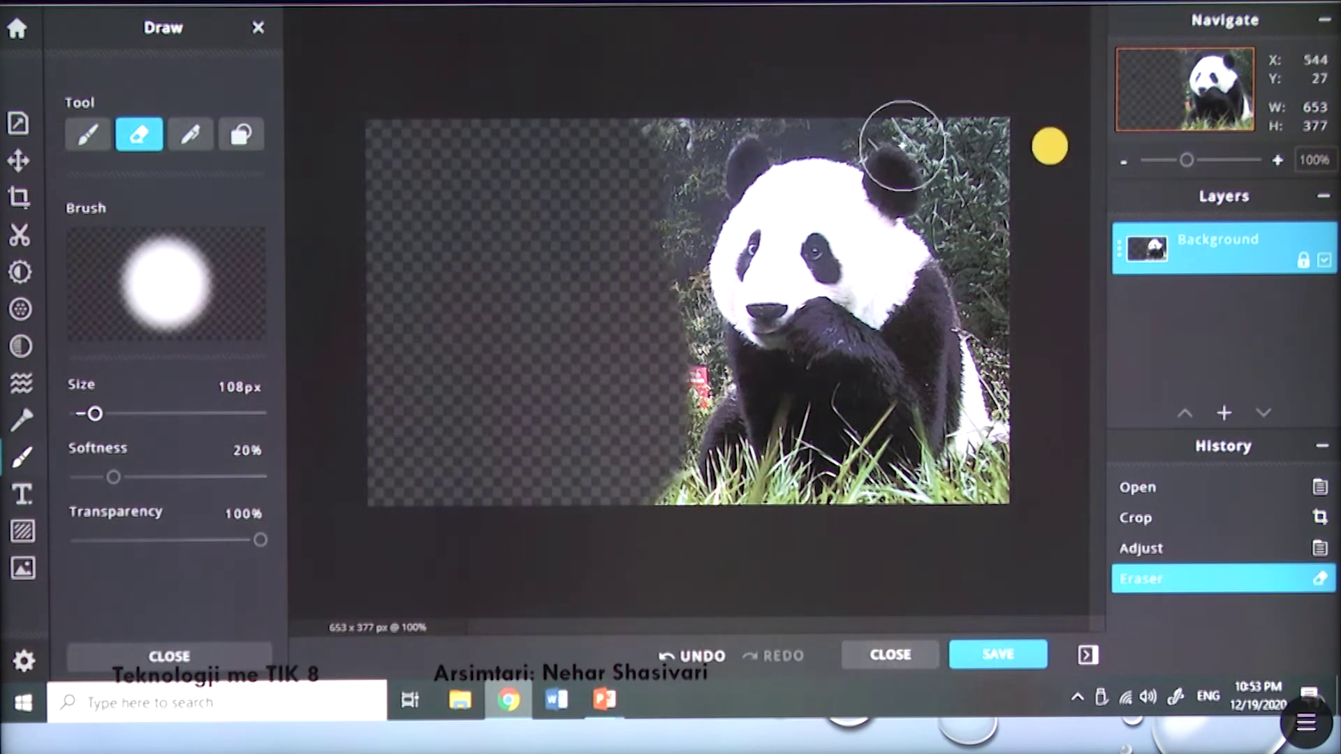
pyautogui.click(169, 656)
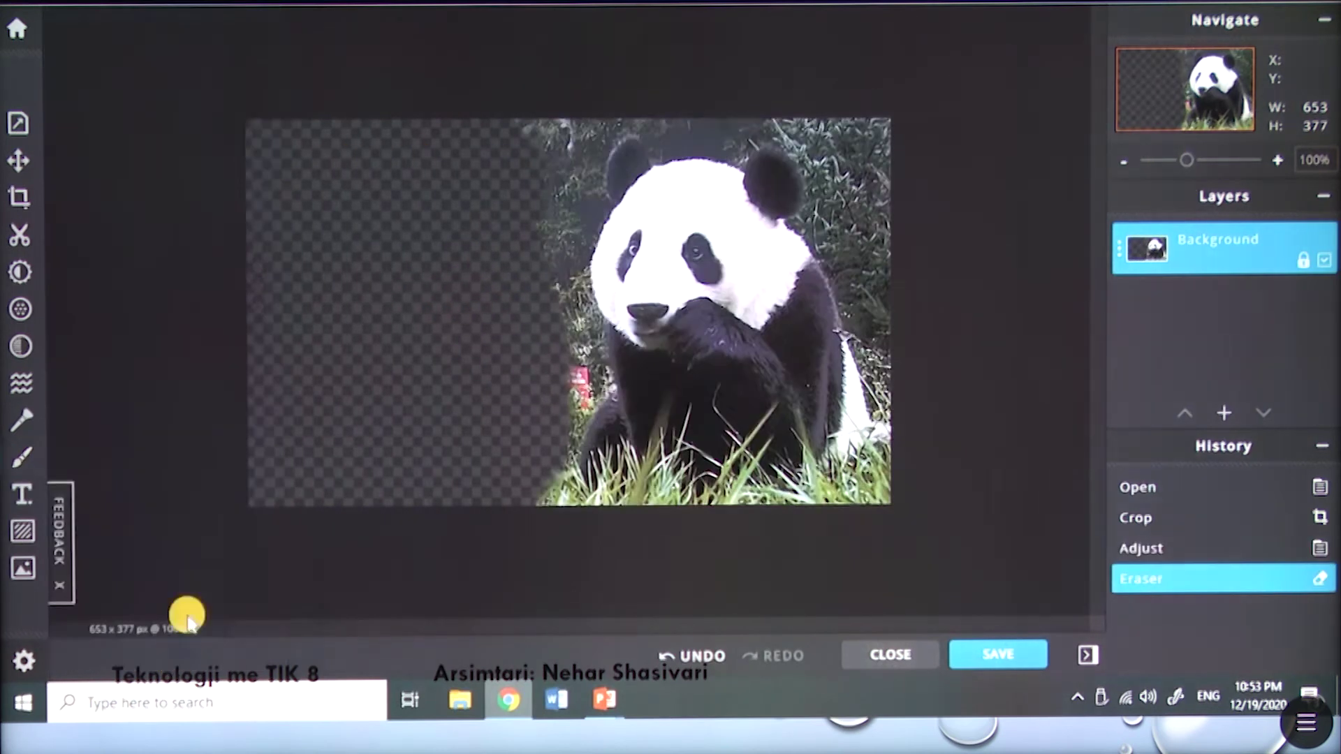
# Step: Hide the Background layer and add the image 20201120_115408 as a new layer in the current document
pyautogui.click(1325, 260)
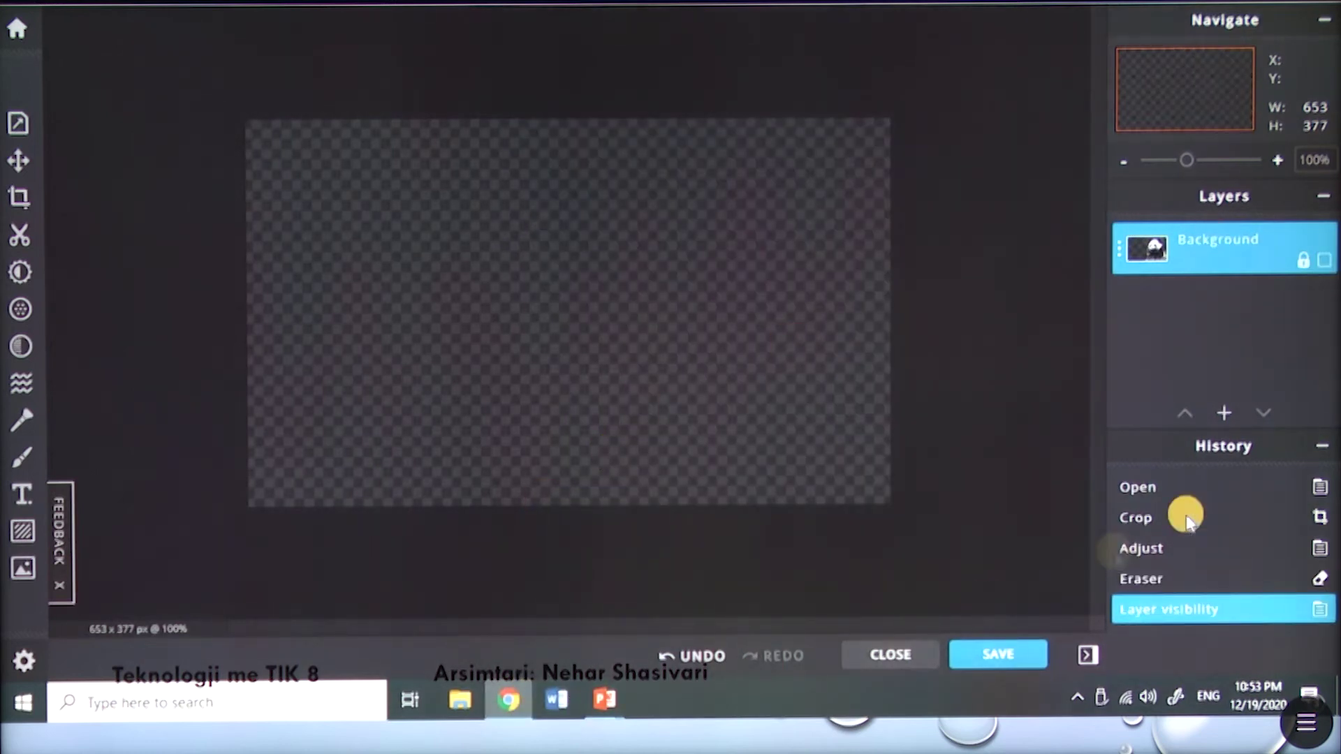
pyautogui.click(23, 569)
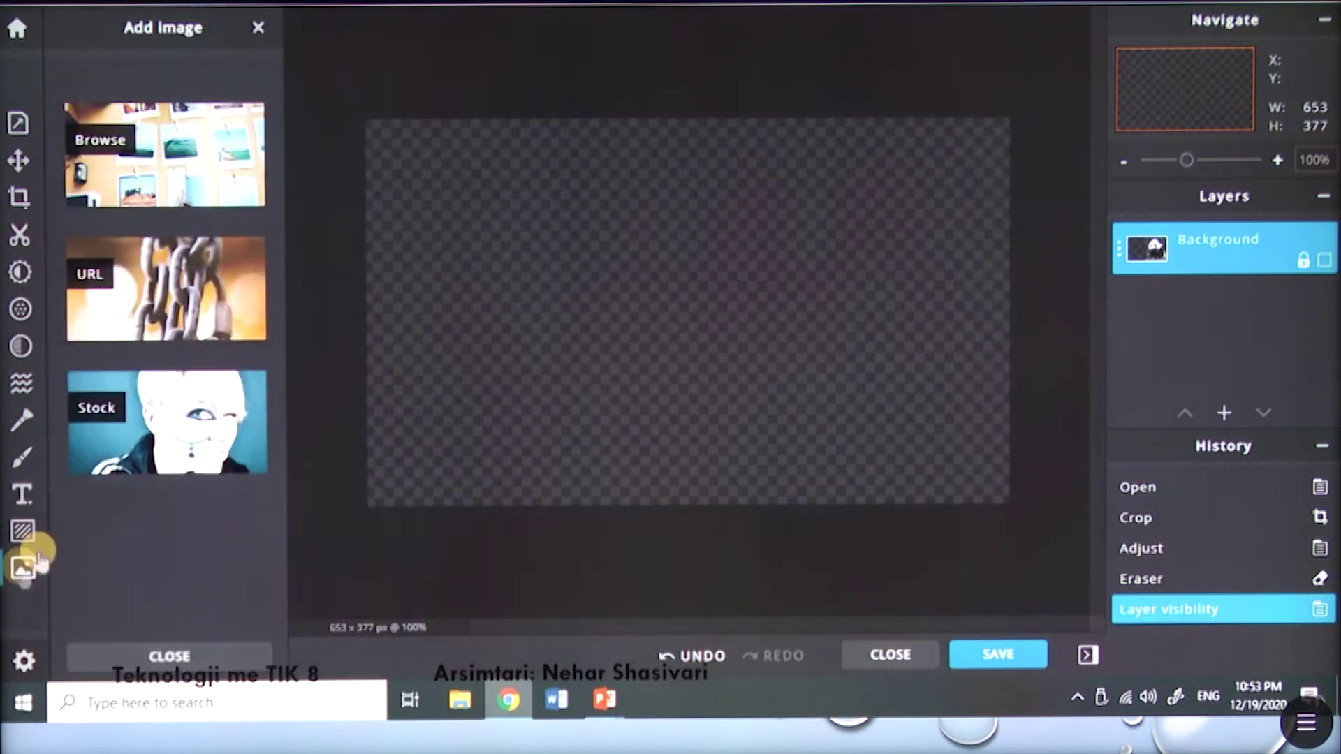
pyautogui.click(133, 157)
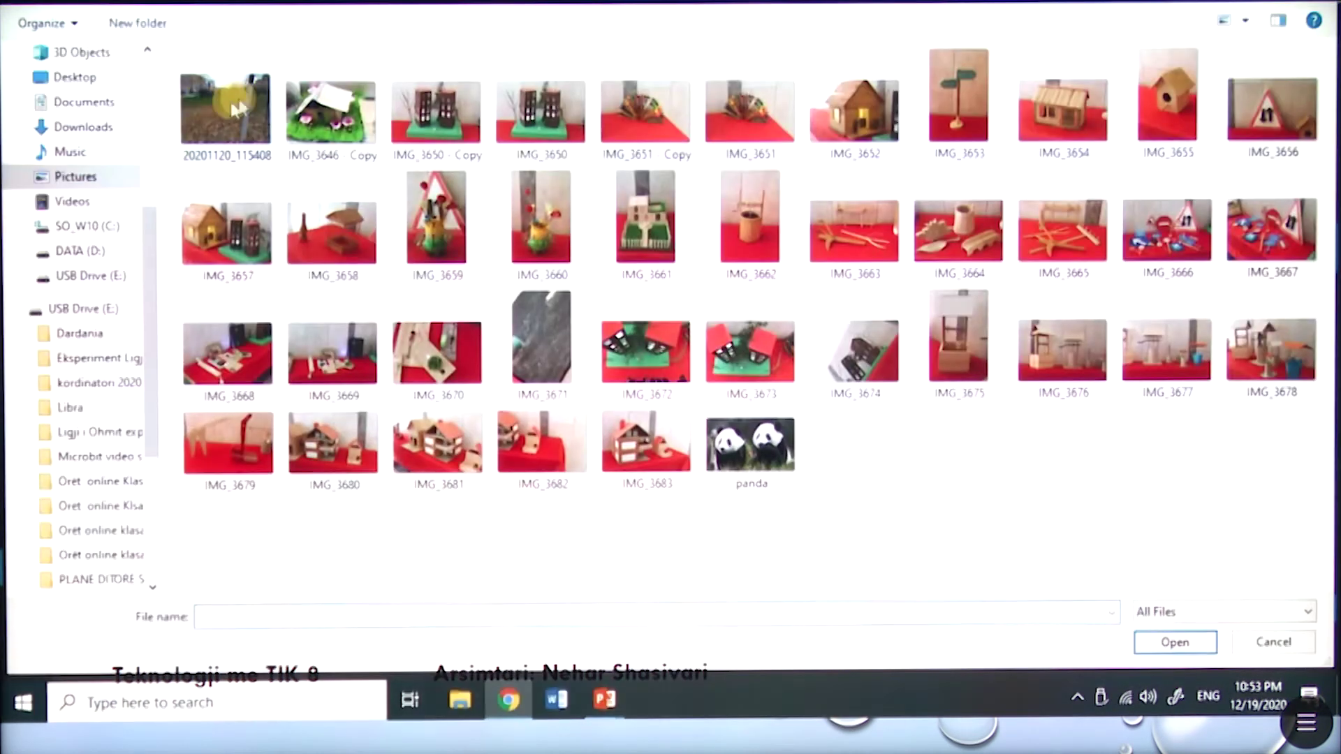
pyautogui.click(220, 106)
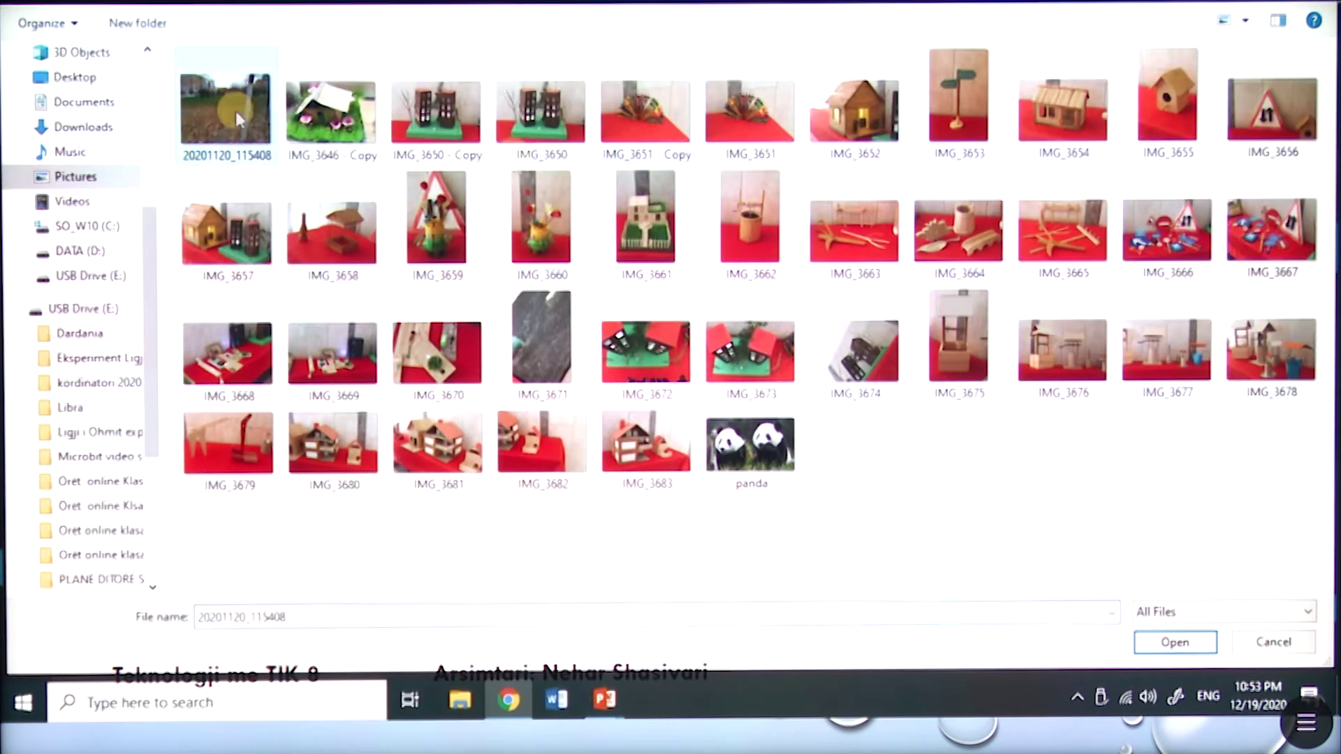
pyautogui.click(1177, 646)
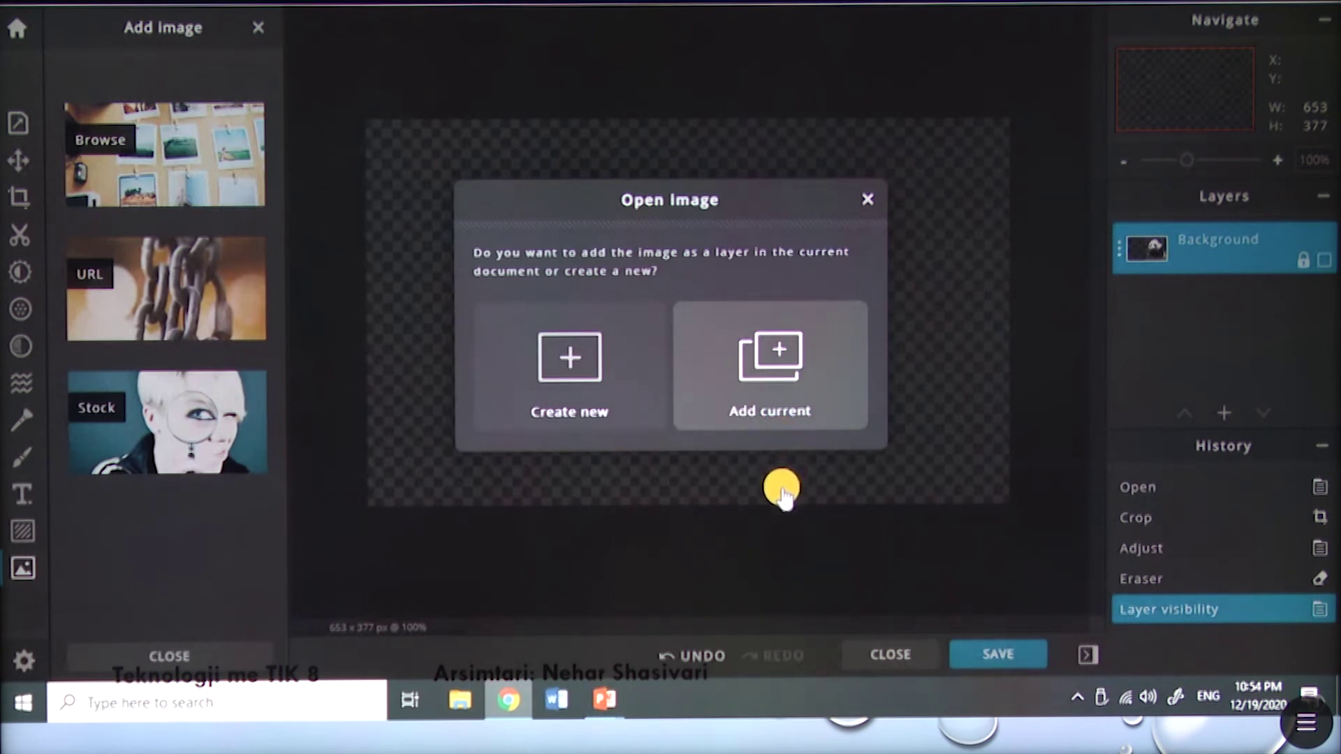
pyautogui.click(777, 348)
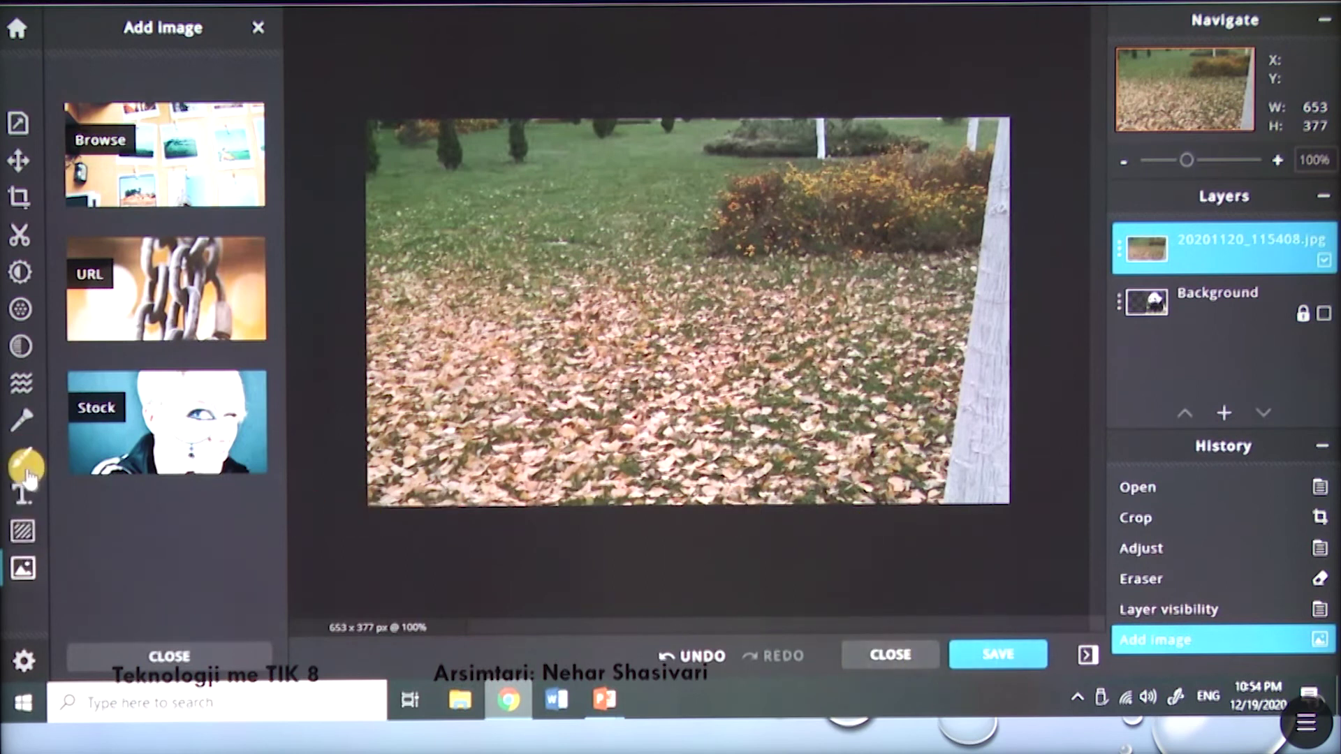
pyautogui.click(22, 462)
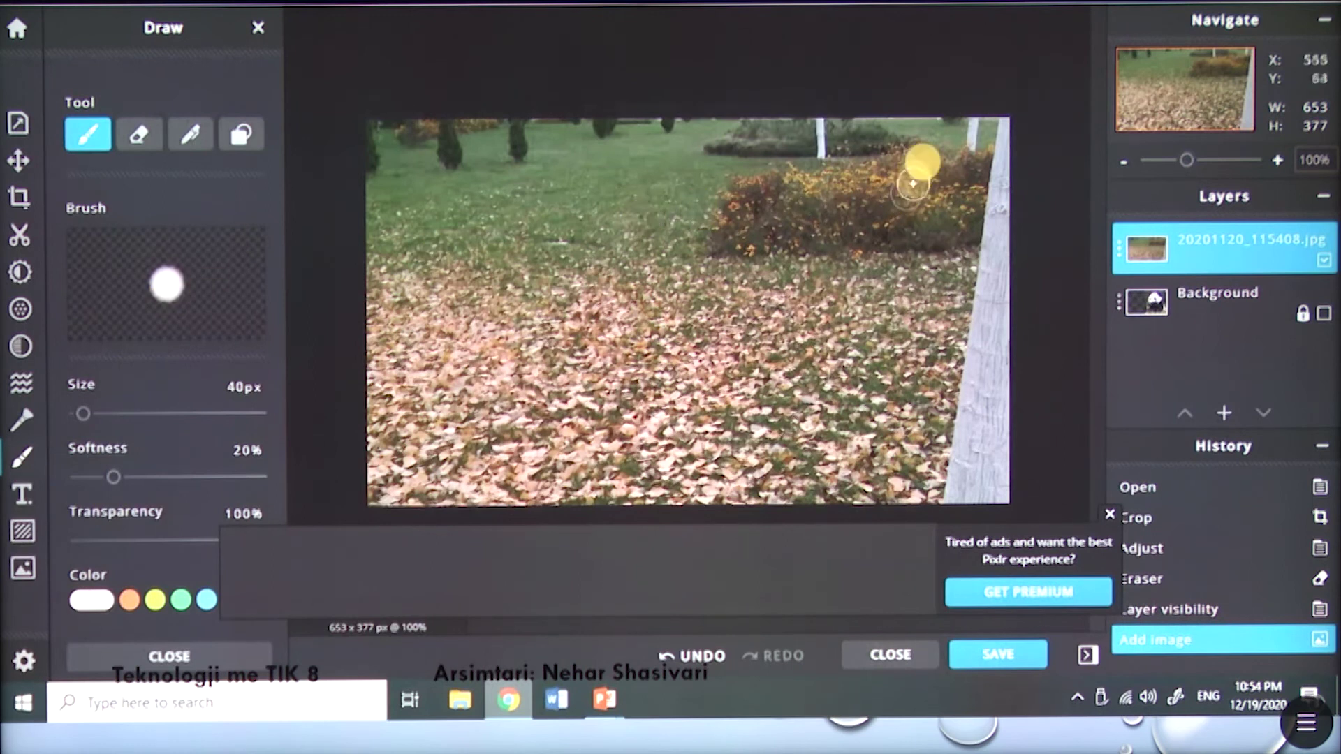
pyautogui.moveTo(940, 127)
pyautogui.mouseDown()
pyautogui.moveTo(794, 120)
pyautogui.moveTo(783, 158)
pyautogui.moveTo(736, 213)
pyautogui.moveTo(737, 339)
pyautogui.moveTo(697, 466)
pyautogui.moveTo(761, 498)
pyautogui.moveTo(999, 494)
pyautogui.moveTo(1021, 284)
pyautogui.moveTo(1021, 300)
pyautogui.moveTo(1007, 129)
pyautogui.moveTo(922, 112)
pyautogui.moveTo(817, 113)
pyautogui.mouseUp()
pyautogui.moveTo(824, 204); pyautogui.dragTo(912, 164)
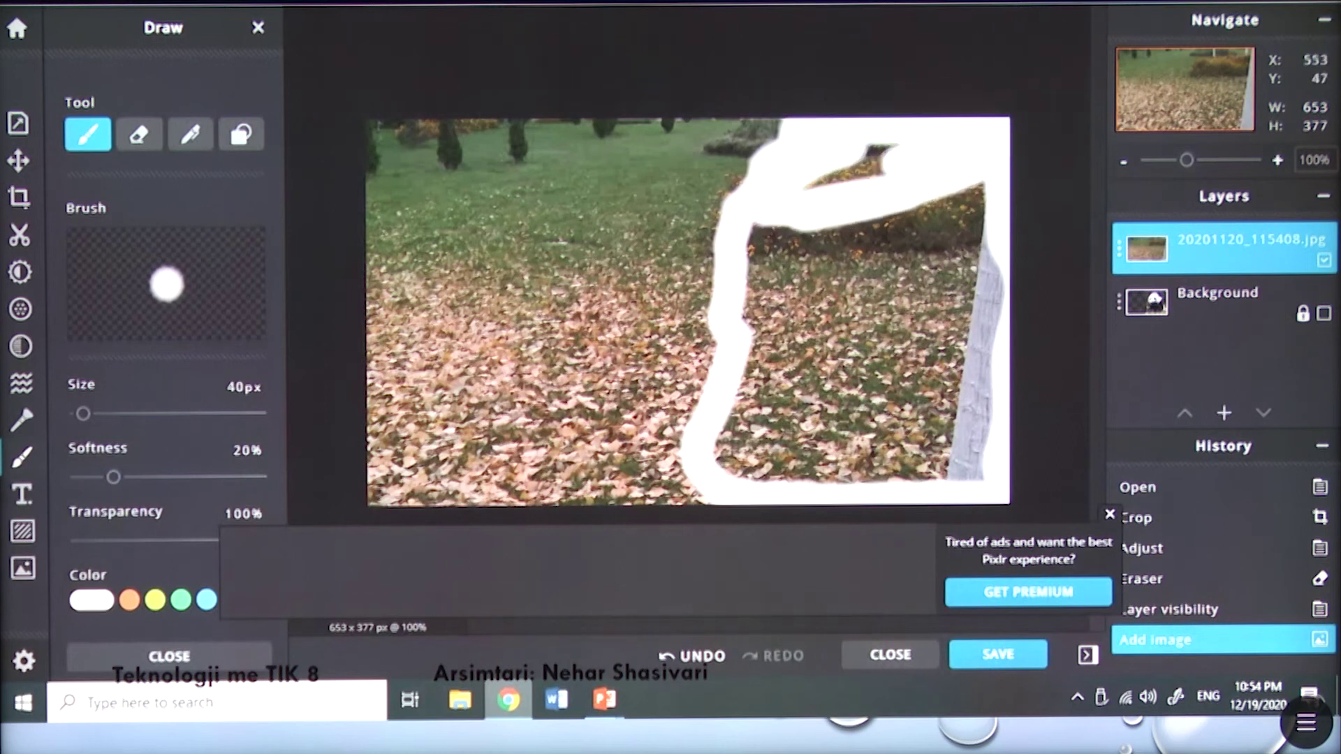
pyautogui.moveTo(967, 215); pyautogui.dragTo(964, 182)
pyautogui.click(869, 224)
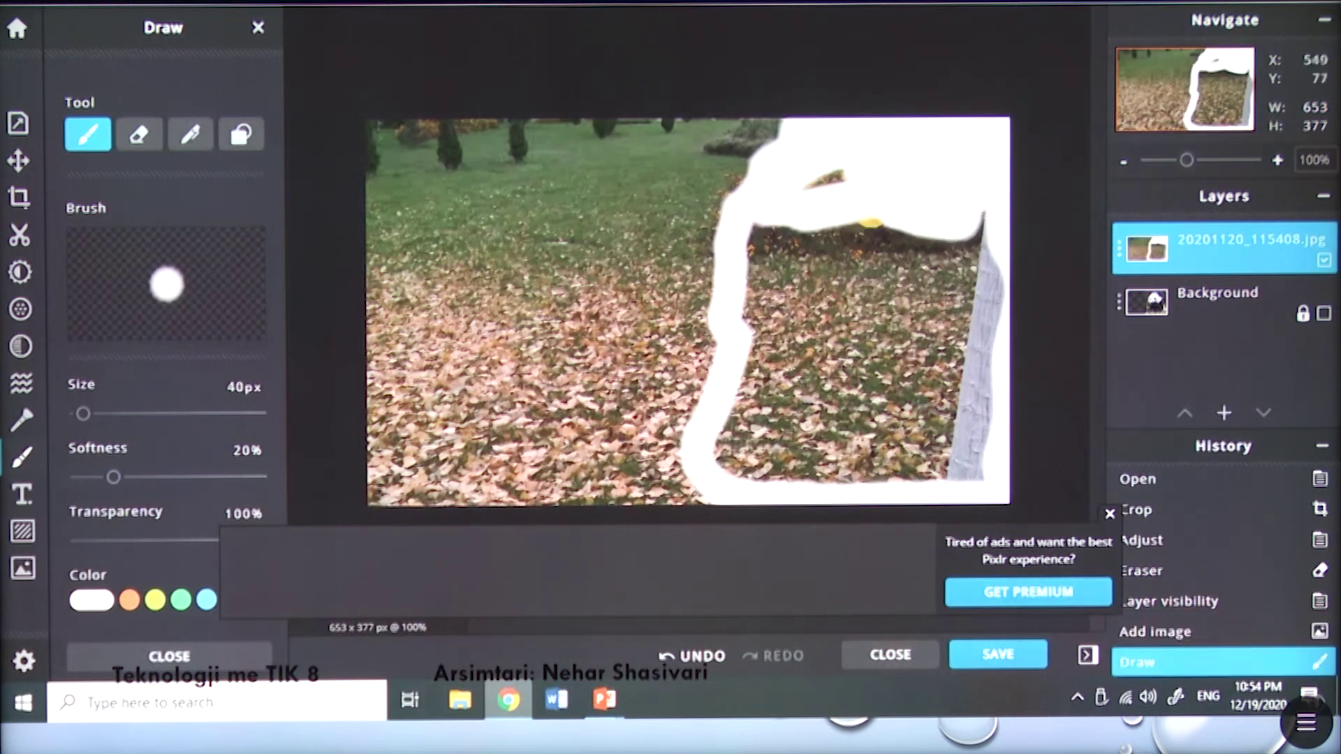
# Step: Erase the right part of the autumn leaves layer with the 108 px eraser and show the Background layer again
pyautogui.click(140, 137)
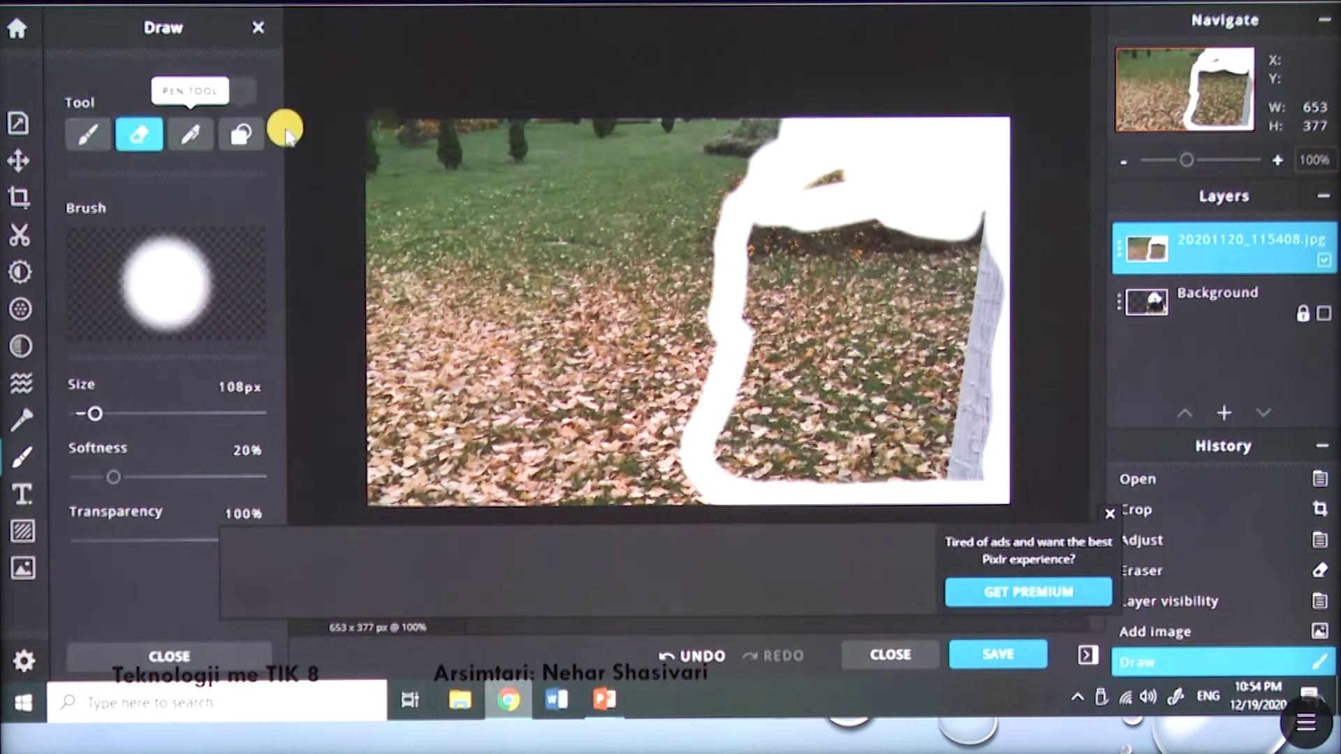
pyautogui.moveTo(950, 217)
pyautogui.mouseDown()
pyautogui.moveTo(898, 219)
pyautogui.moveTo(975, 159)
pyautogui.moveTo(1006, 171)
pyautogui.moveTo(942, 166)
pyautogui.moveTo(1003, 124)
pyautogui.moveTo(860, 125)
pyautogui.moveTo(797, 149)
pyautogui.moveTo(741, 258)
pyautogui.moveTo(715, 415)
pyautogui.moveTo(714, 474)
pyautogui.moveTo(994, 493)
pyautogui.moveTo(1008, 214)
pyautogui.moveTo(993, 130)
pyautogui.moveTo(912, 439)
pyautogui.moveTo(854, 421)
pyautogui.moveTo(913, 198)
pyautogui.moveTo(866, 199)
pyautogui.moveTo(766, 420)
pyautogui.moveTo(729, 426)
pyautogui.moveTo(810, 235)
pyautogui.moveTo(858, 172)
pyautogui.moveTo(777, 200)
pyautogui.moveTo(744, 271)
pyautogui.moveTo(789, 174)
pyautogui.moveTo(823, 145)
pyautogui.moveTo(792, 334)
pyautogui.moveTo(795, 447)
pyautogui.moveTo(858, 370)
pyautogui.moveTo(976, 439)
pyautogui.moveTo(919, 449)
pyautogui.mouseUp()
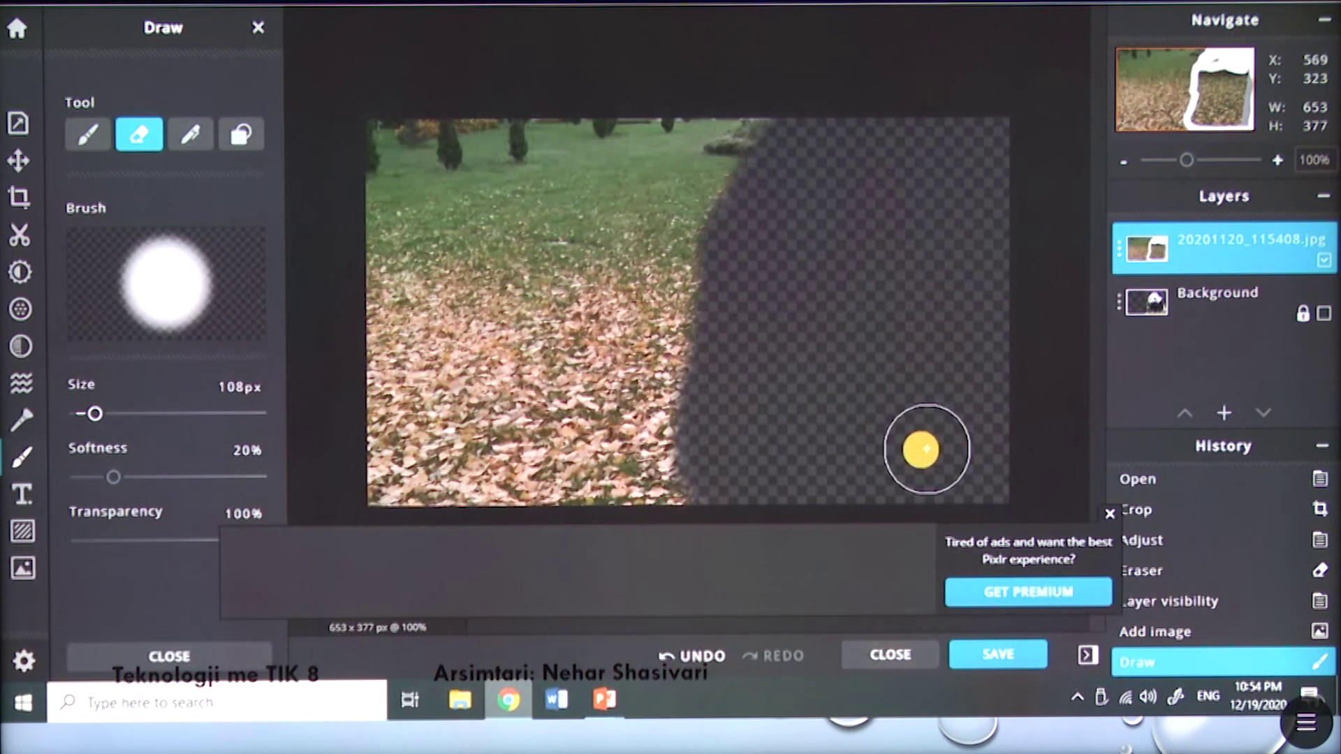
pyautogui.click(181, 655)
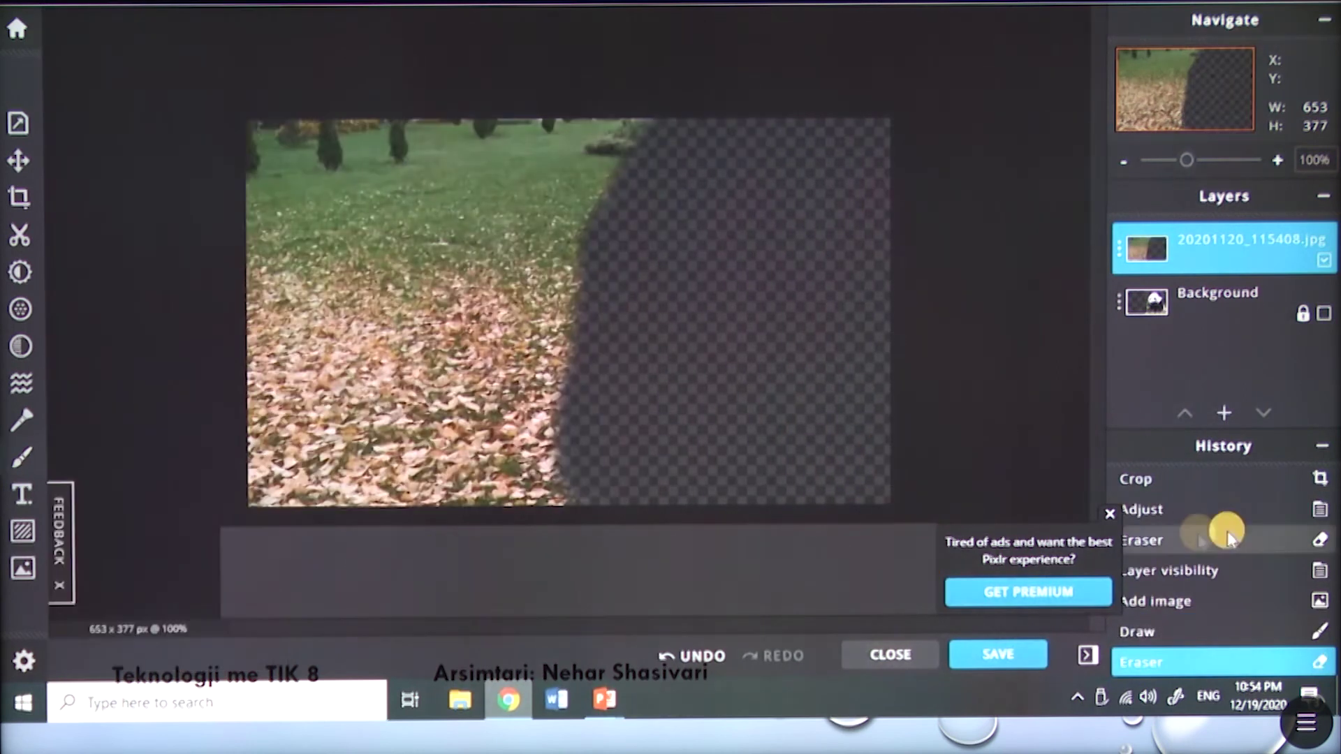
pyautogui.click(1110, 513)
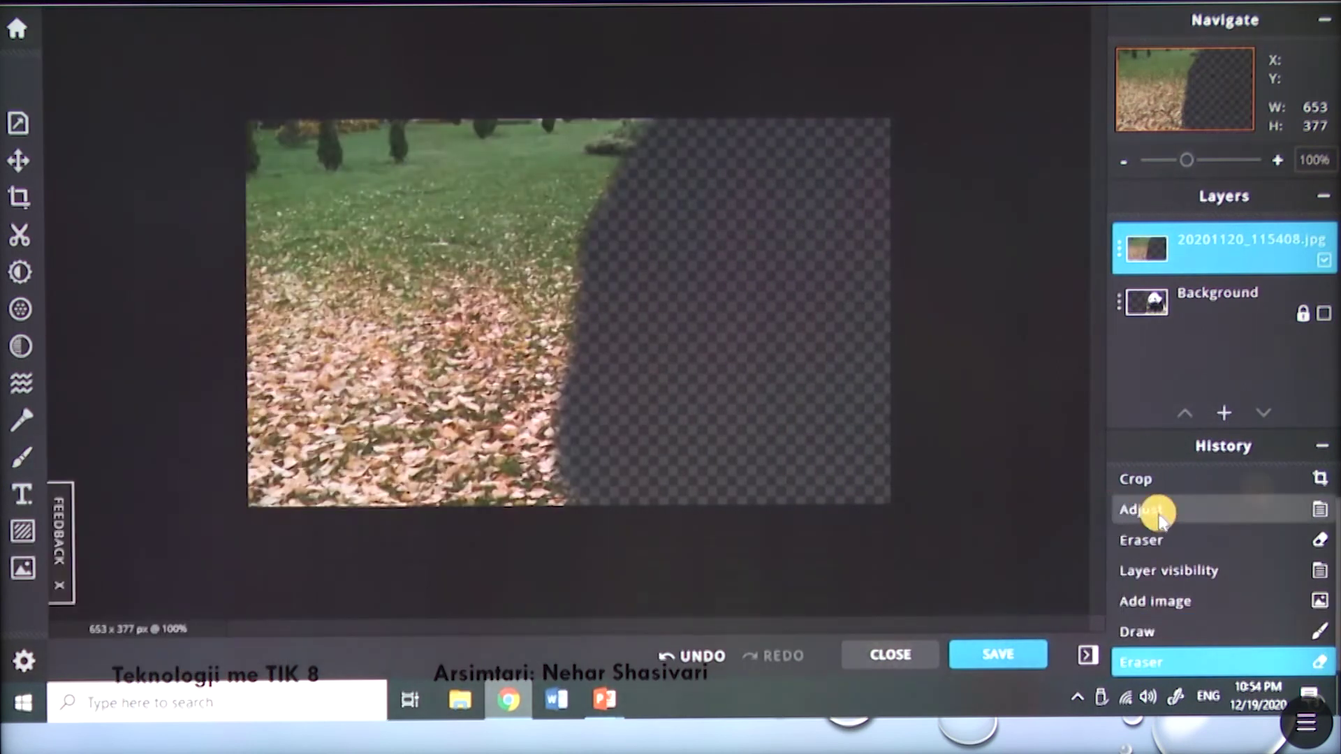
pyautogui.click(1323, 314)
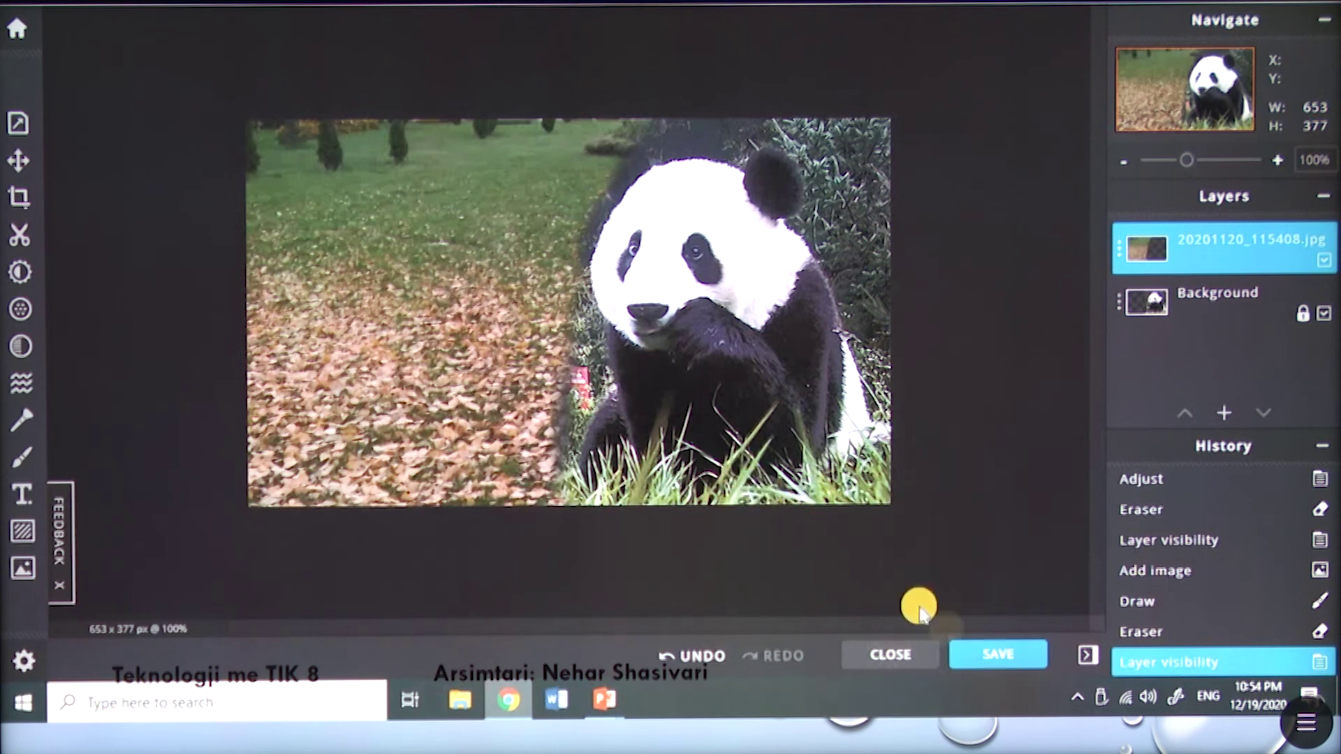
# Step: Save the combined image as a PNG file named panda at 653 × 377 px
pyautogui.click(998, 654)
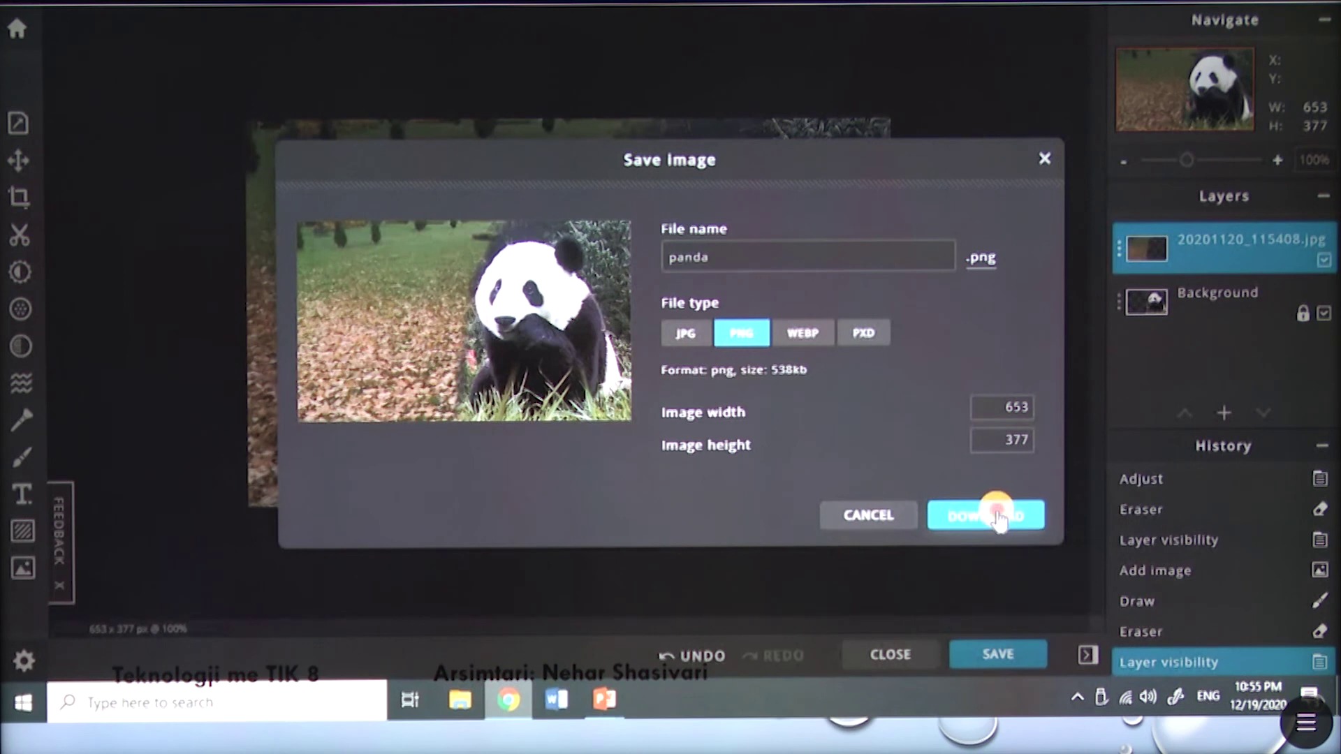
pyautogui.click(741, 260)
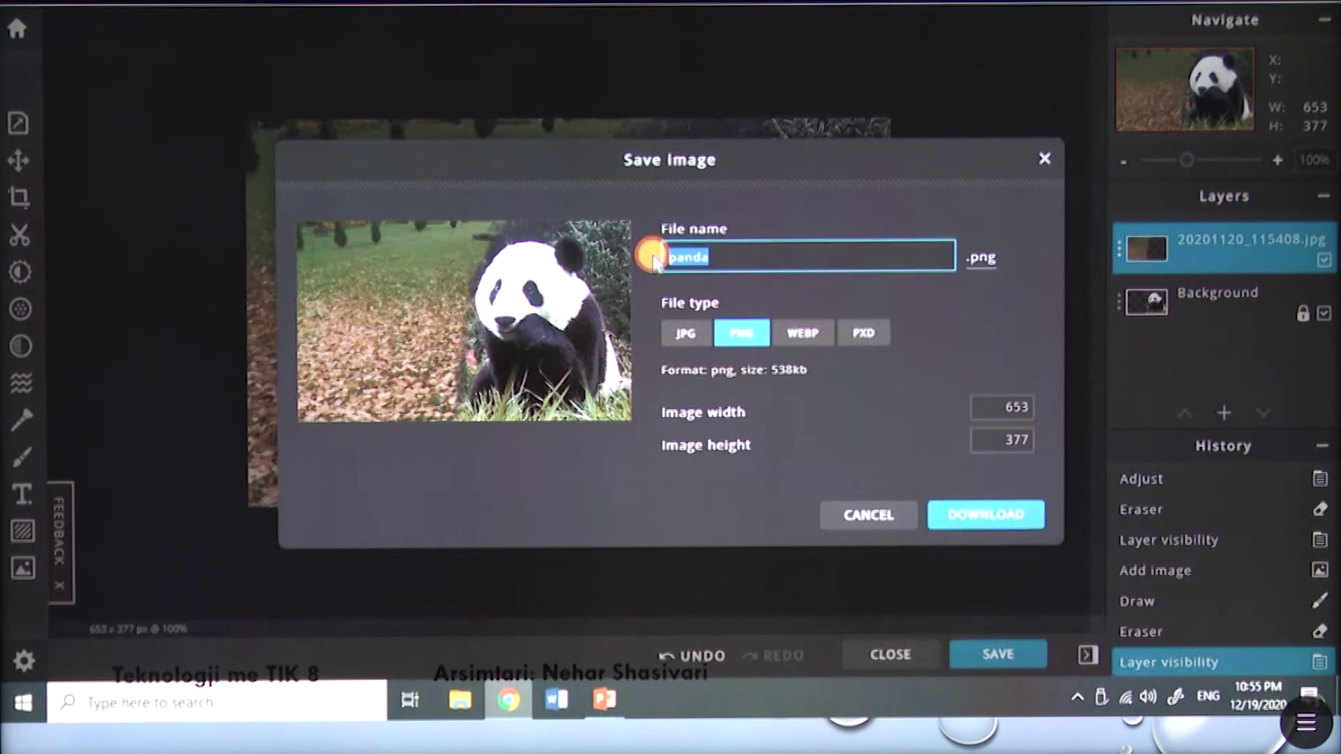
pyautogui.click(988, 521)
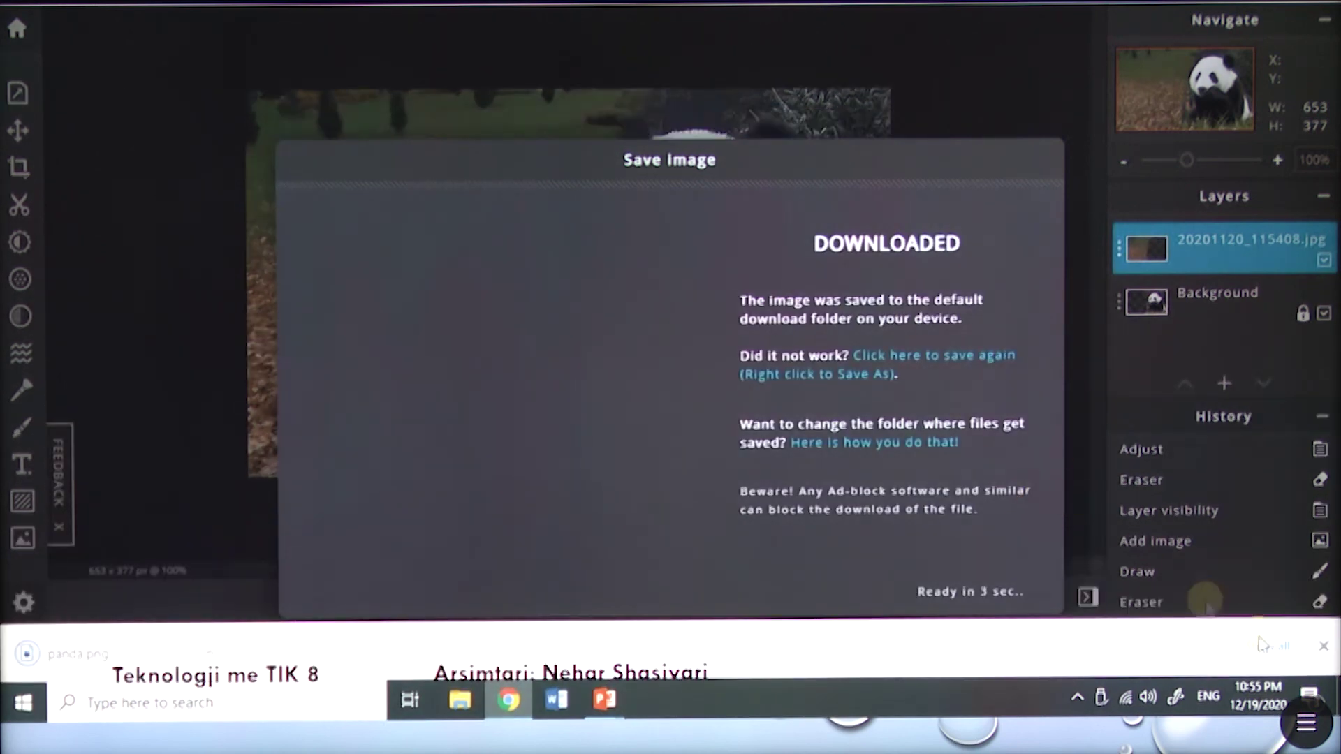
pyautogui.click(1326, 646)
pyautogui.click(1008, 589)
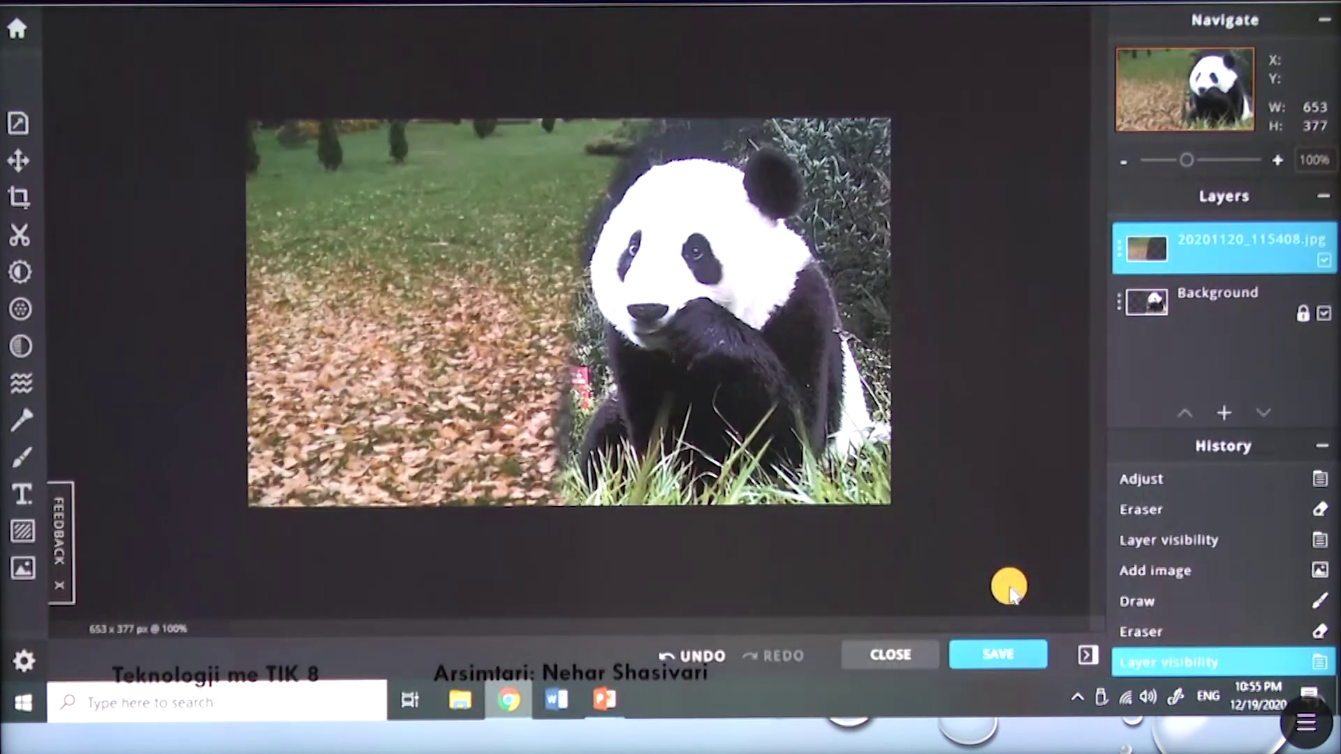